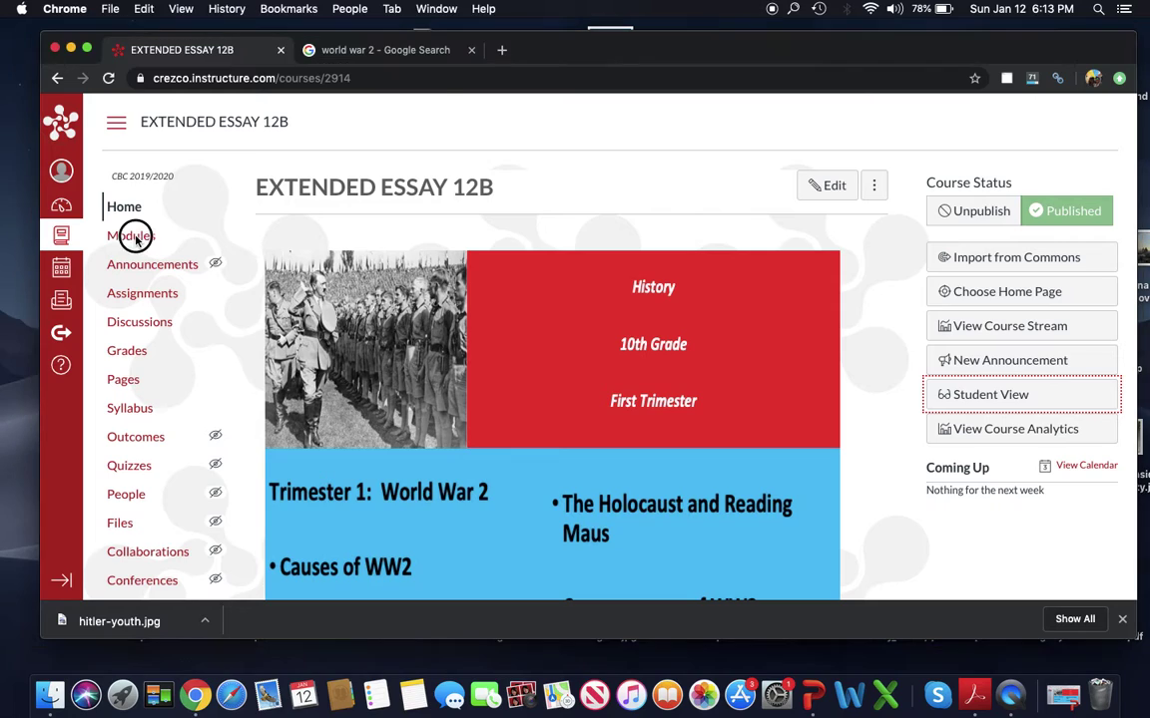
- Add a new quiz named "Causes of WW2 Quiz" to the Trimester 1 module, in the Assignments group without indentation
click(137, 237)
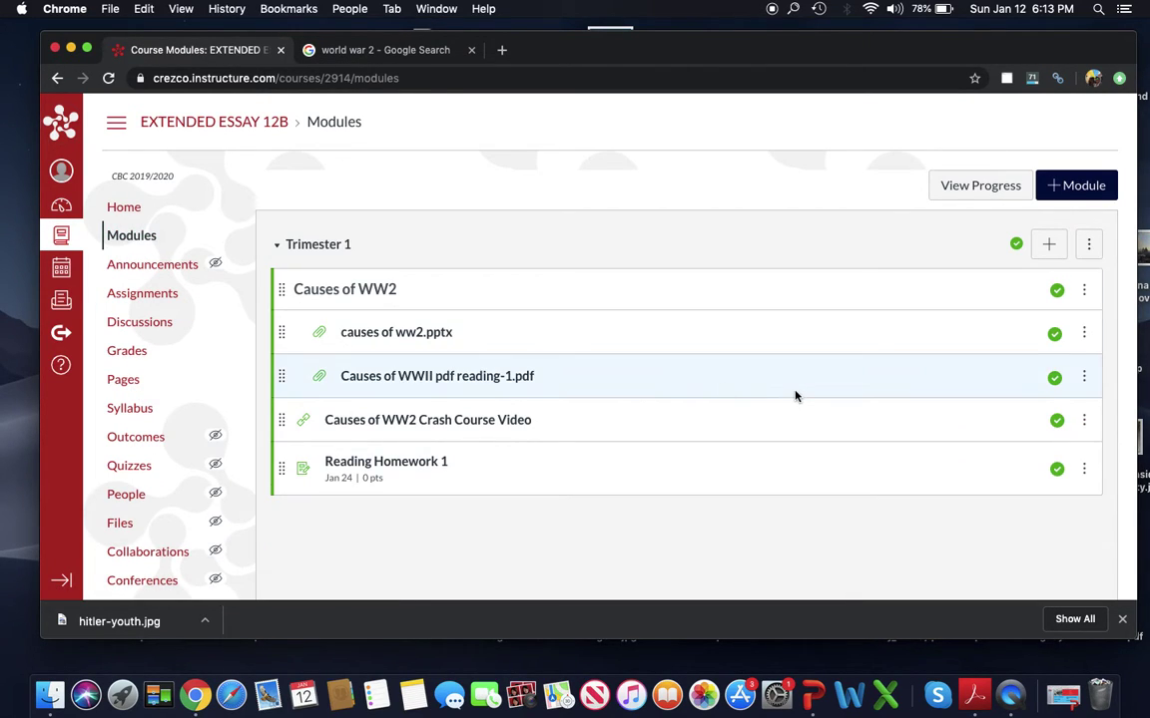
scroll(795, 397, down, 2)
click(1047, 140)
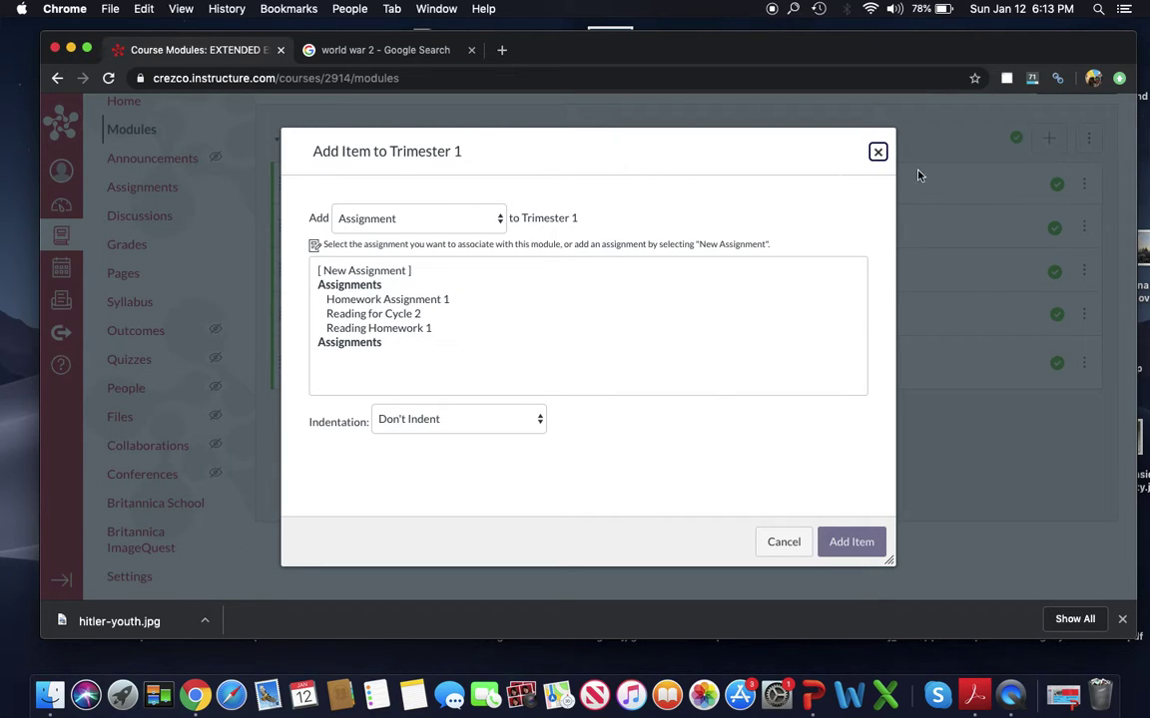
click(479, 217)
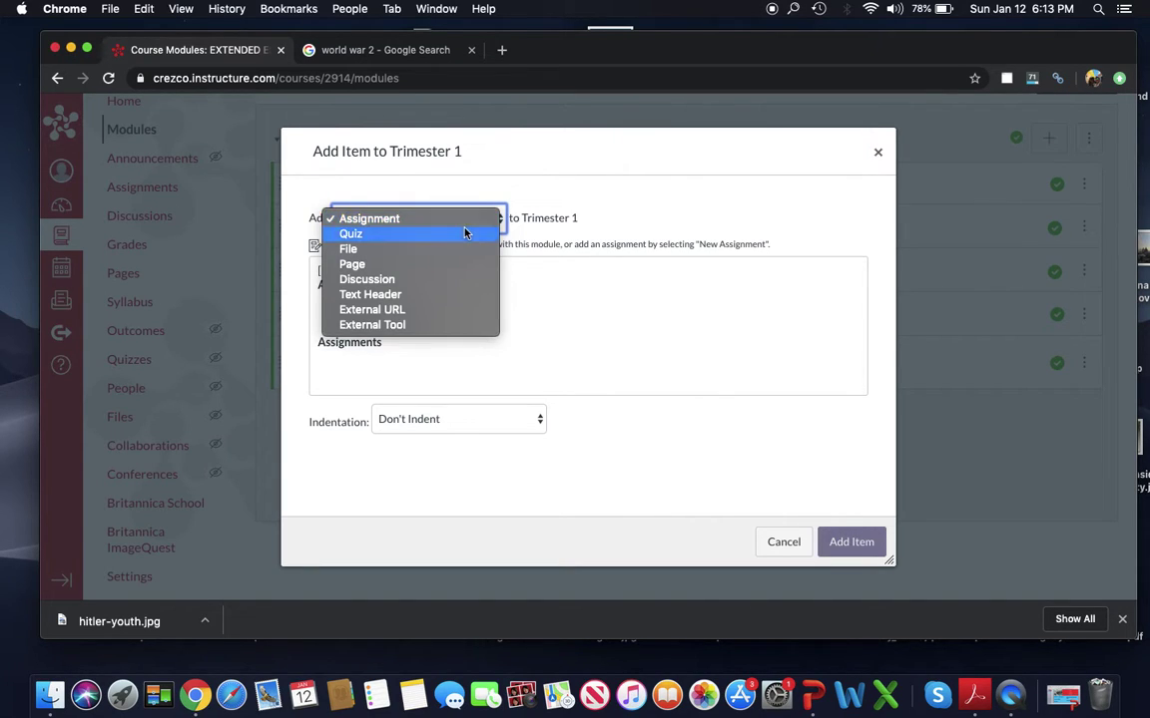
click(461, 234)
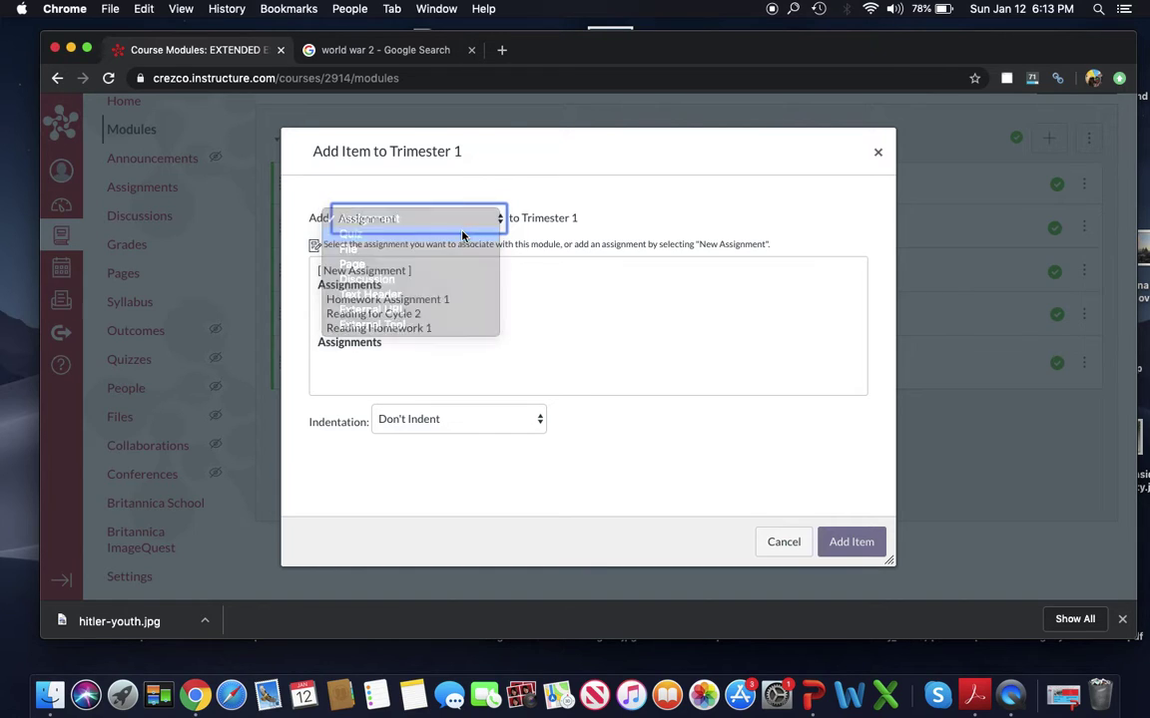
click(379, 274)
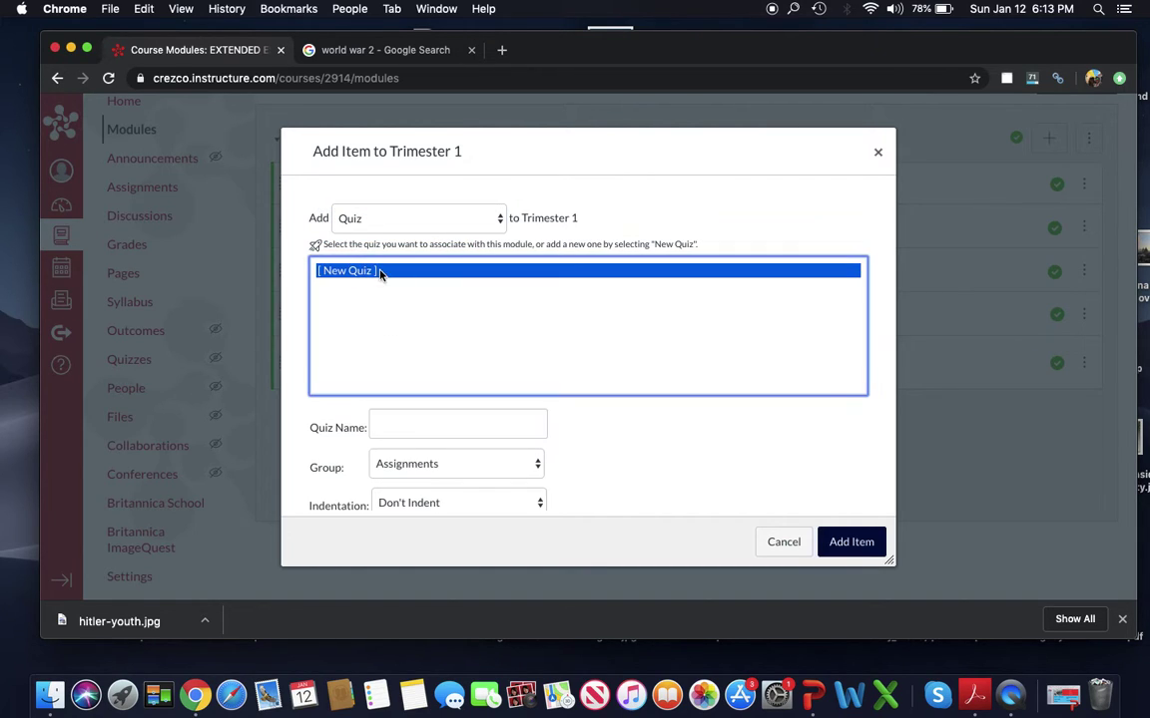
click(408, 424)
text(Caus)
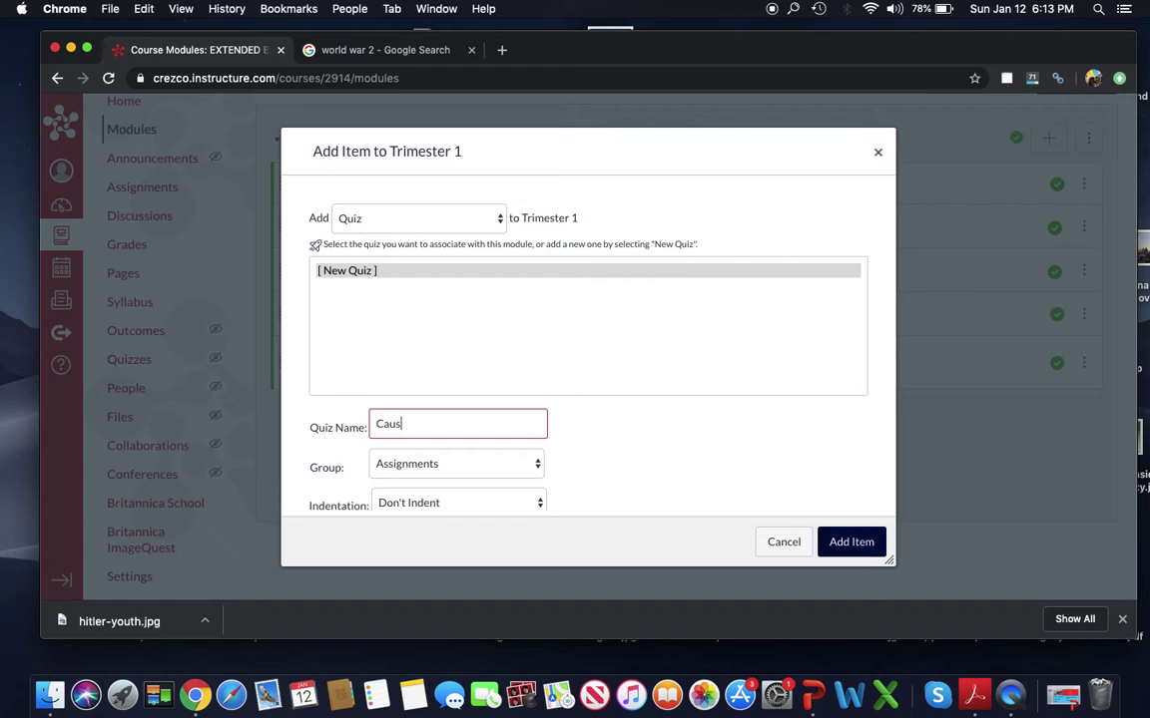
text(es of WW2 Quiz)
scroll(605, 412, down, 2)
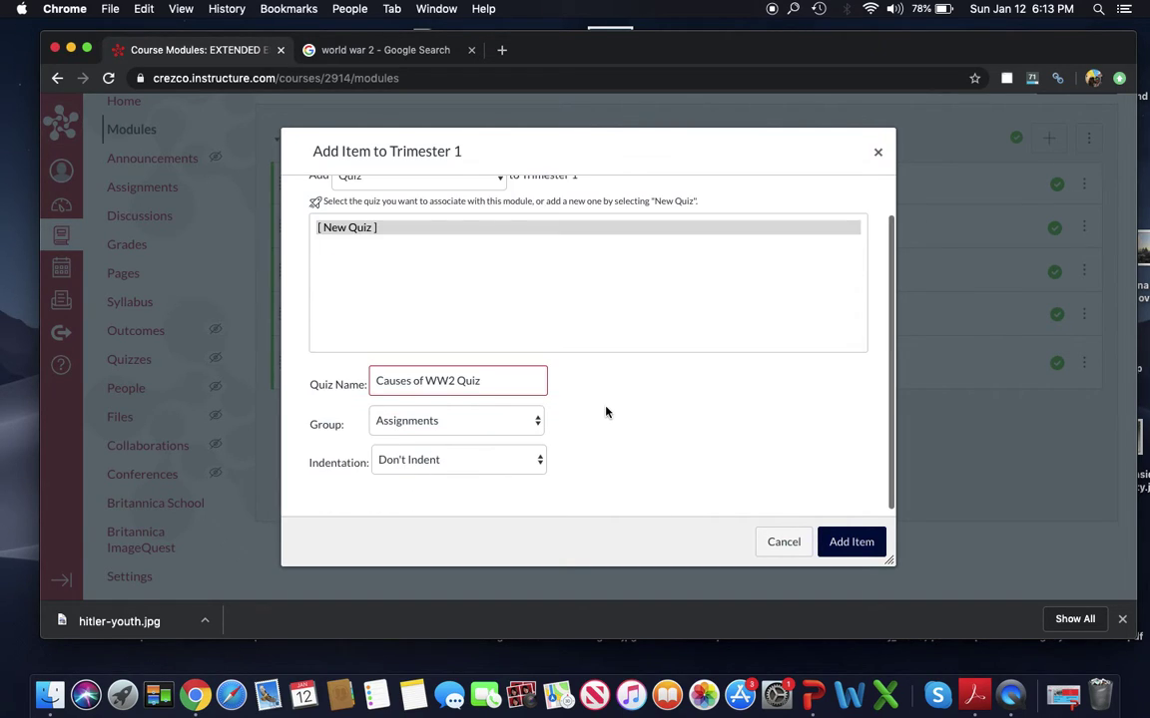
click(856, 540)
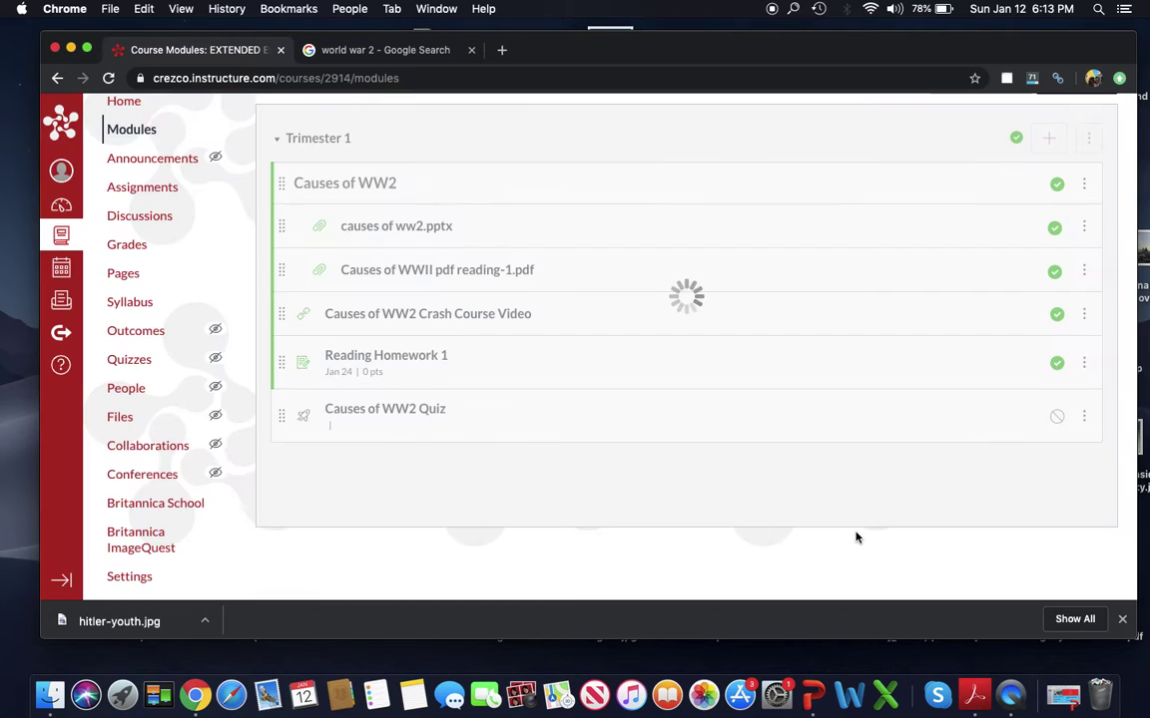
- Open the Causes of WW2 Quiz for editing and begin its instructions with "This quiz will be on the causes of WW2. Students should study the following:"
click(410, 415)
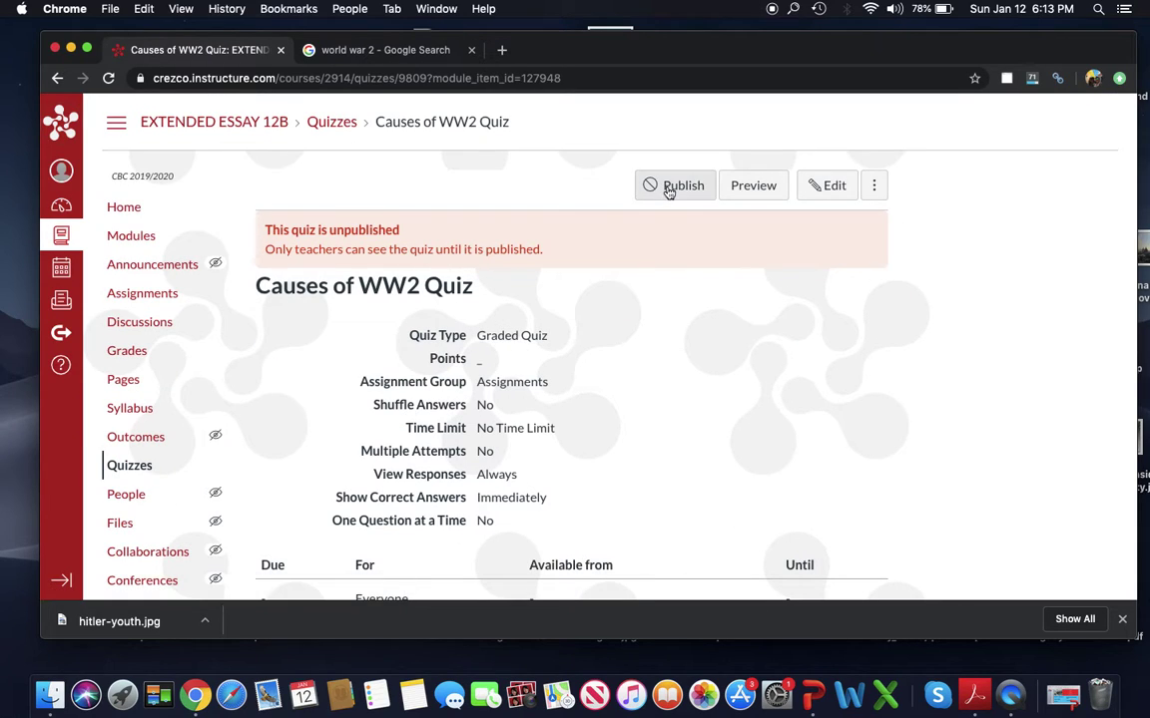
click(828, 196)
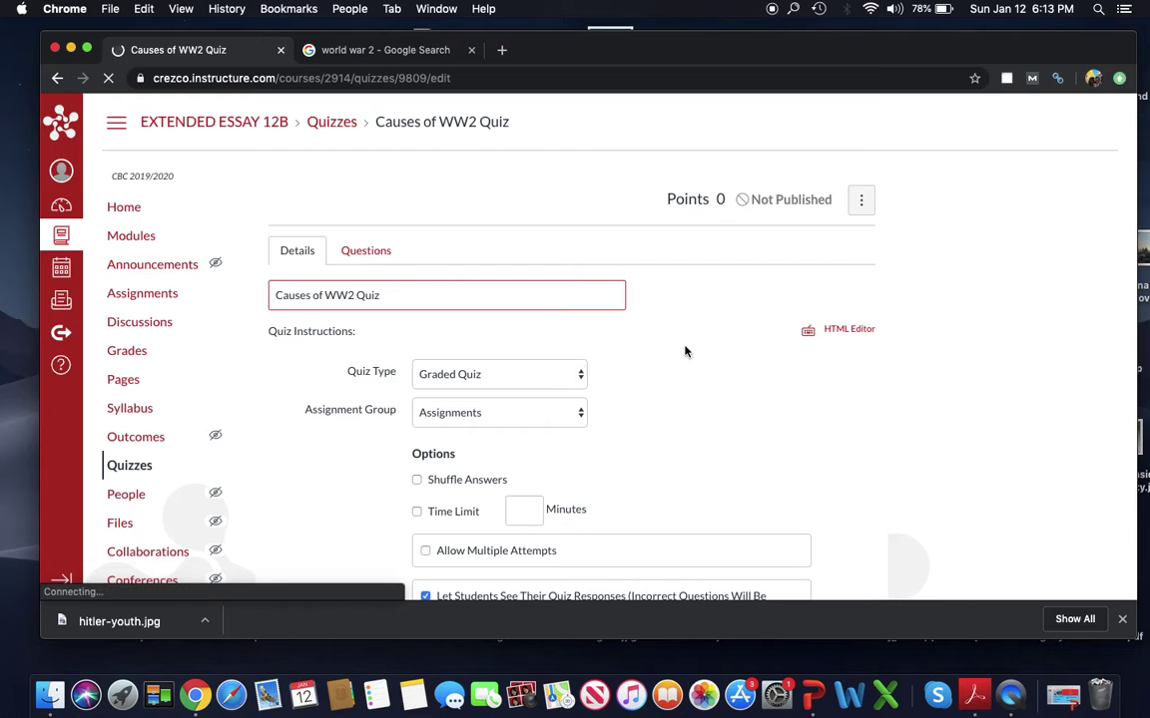
click(551, 433)
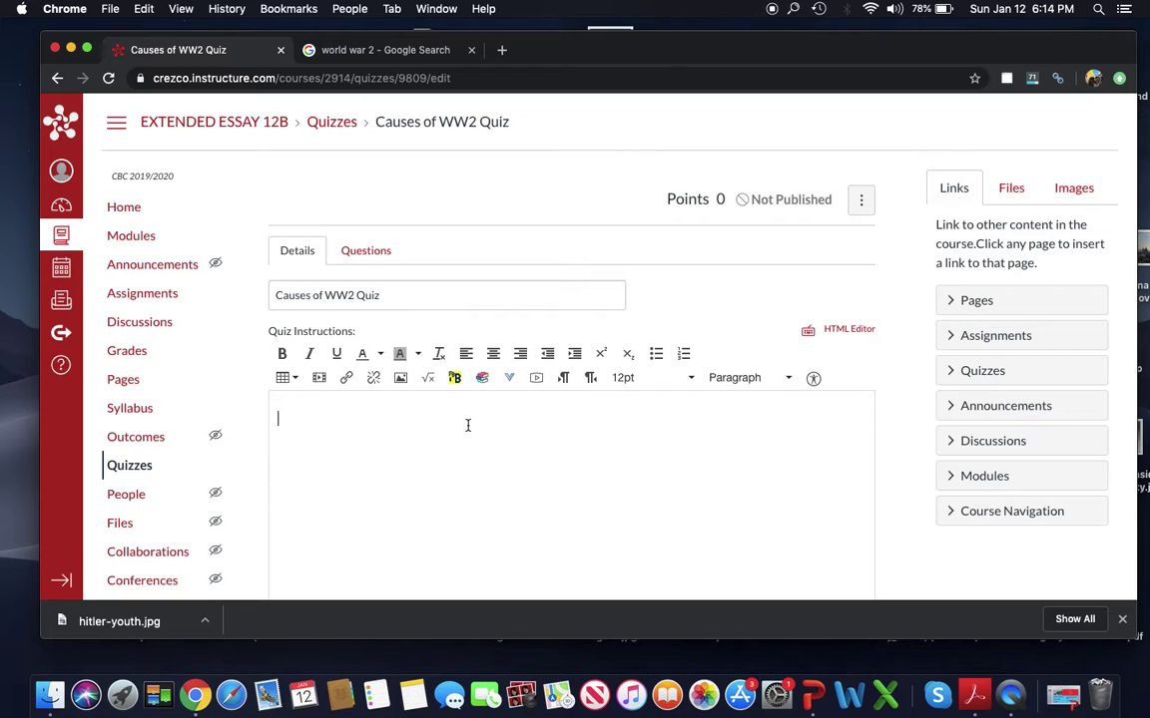
text(This quiz will be on the causes of WW2.)
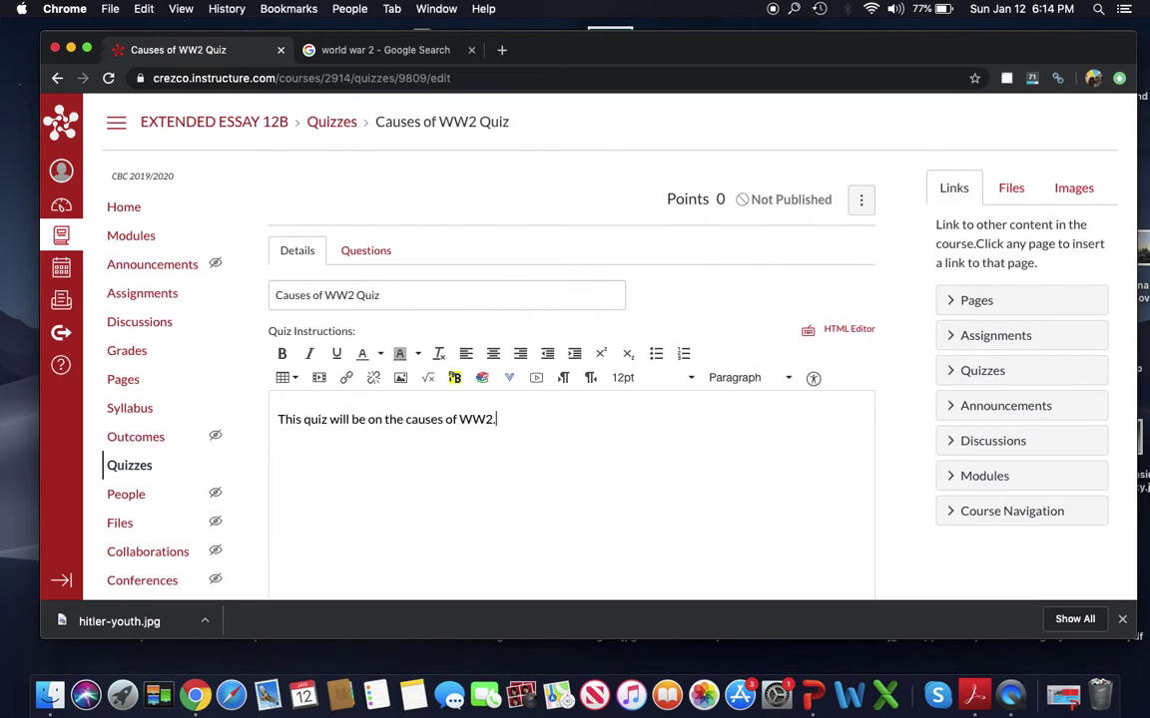
text(  Students should stu)
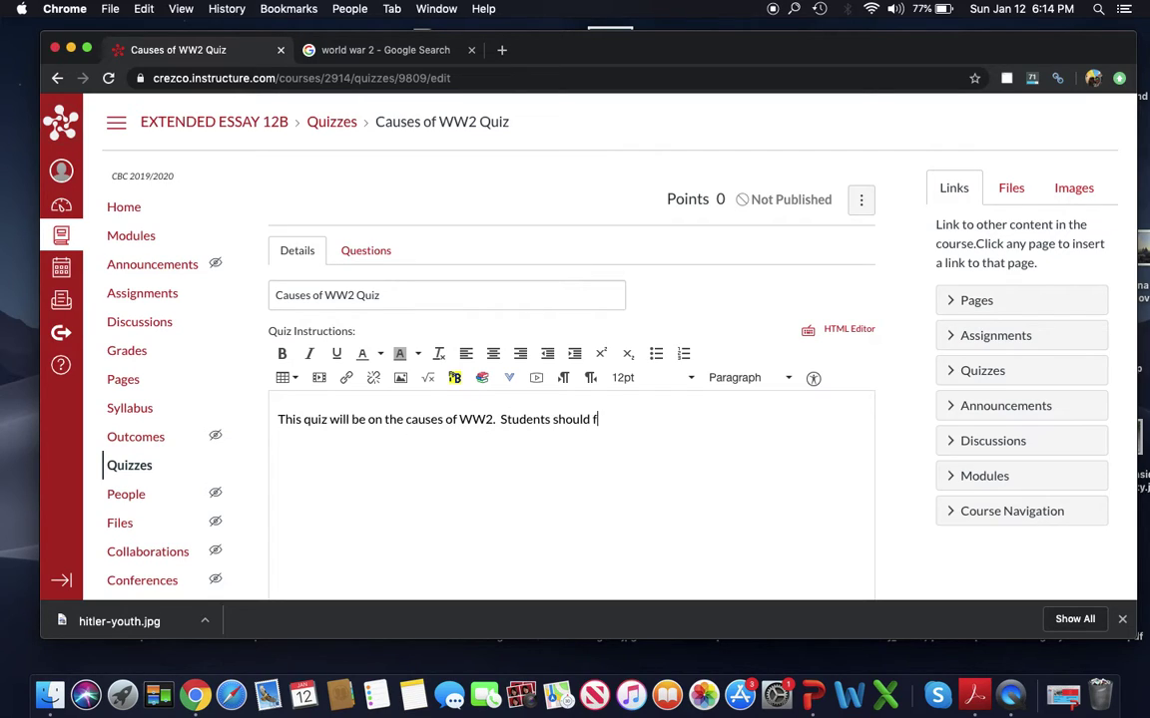
text(dy the following:)
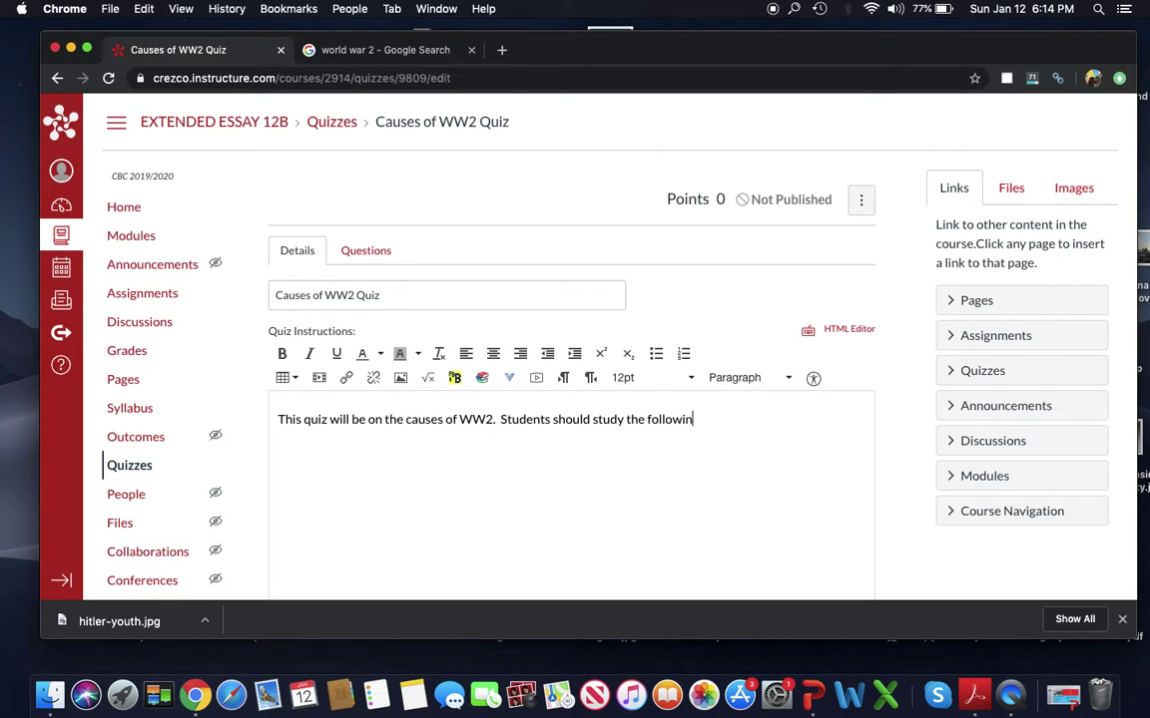
- Add a bulleted list to the instructions with "Hitler's Foreign Policies", "Appeasement" and "Failure of the League of Nations"
key(Return)
click(655, 354)
text(Hitler's Foreign Po)
key(BackSpace)
key(BackSpace)
text(Foreign Policies)
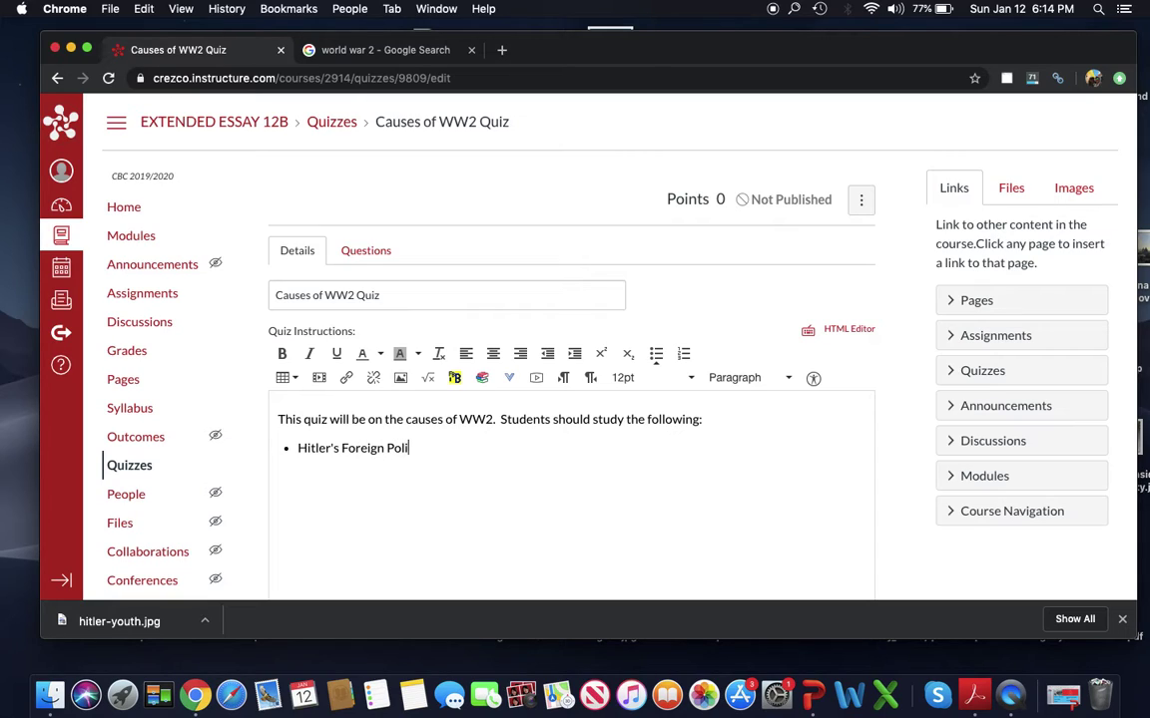
key(Return)
text(Appeasement)
key(Return)
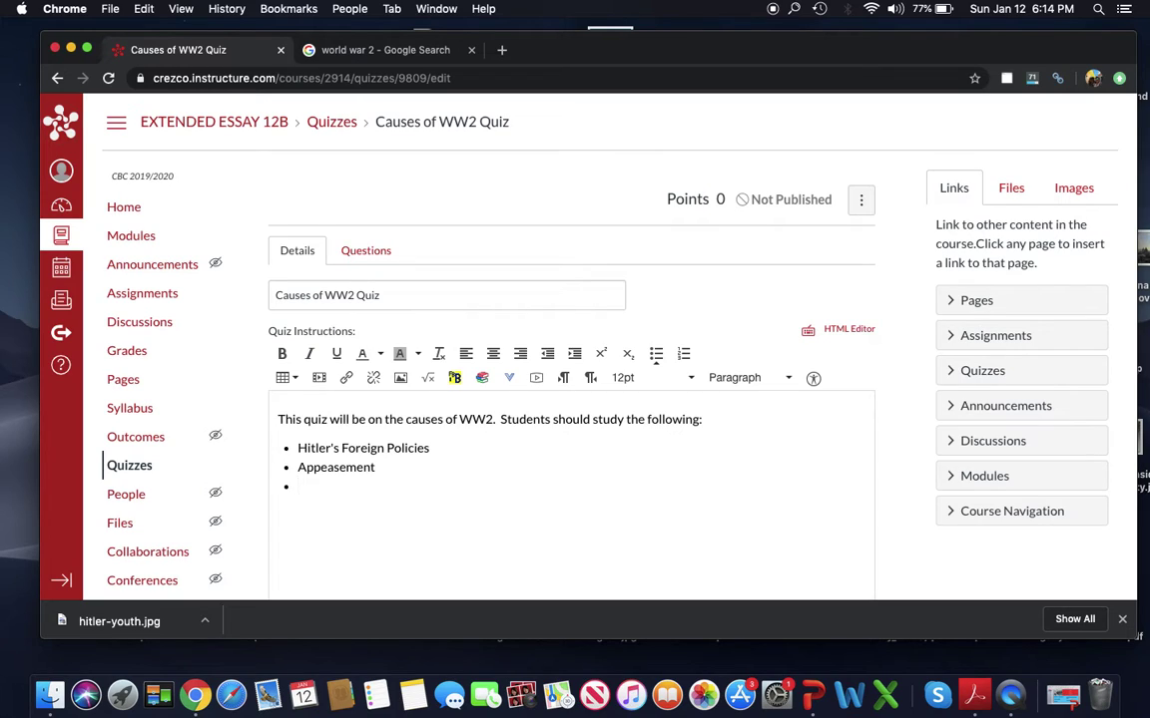
text(Failure of hte)
key(BackSpace)
key(BackSpace)
key(BackSpace)
text(the League )
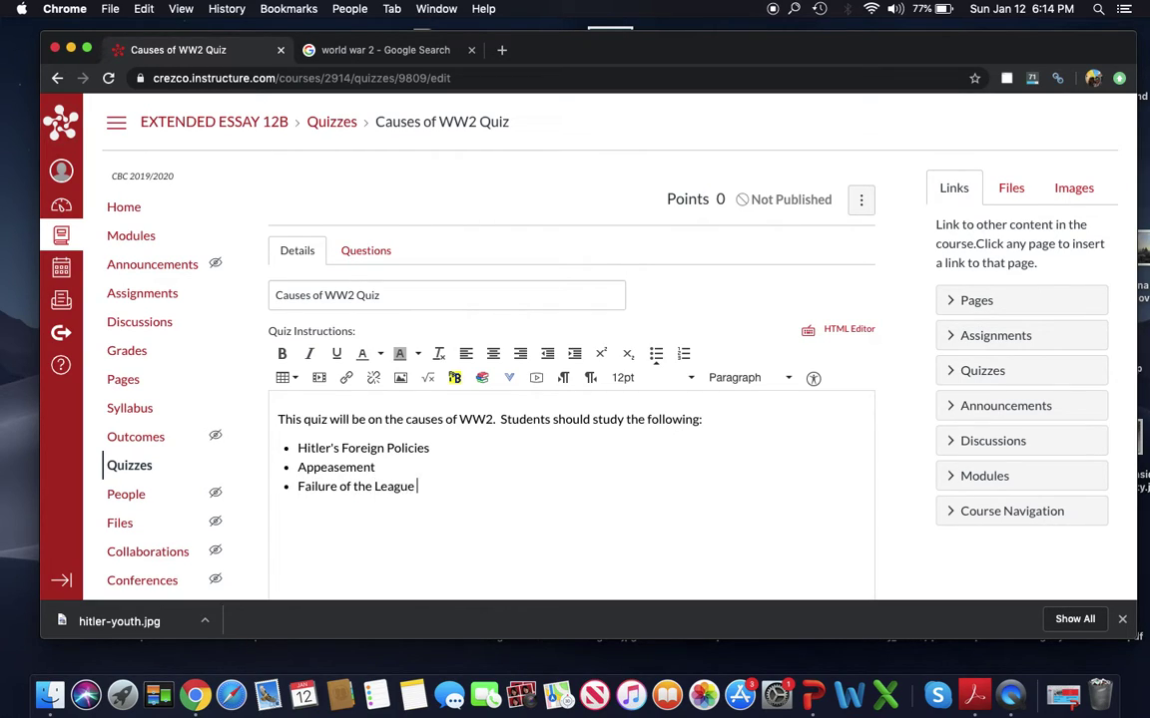
text(of Nations)
- Save the quiz details with the default options, without publishing the quiz
scroll(657, 501, down, 5)
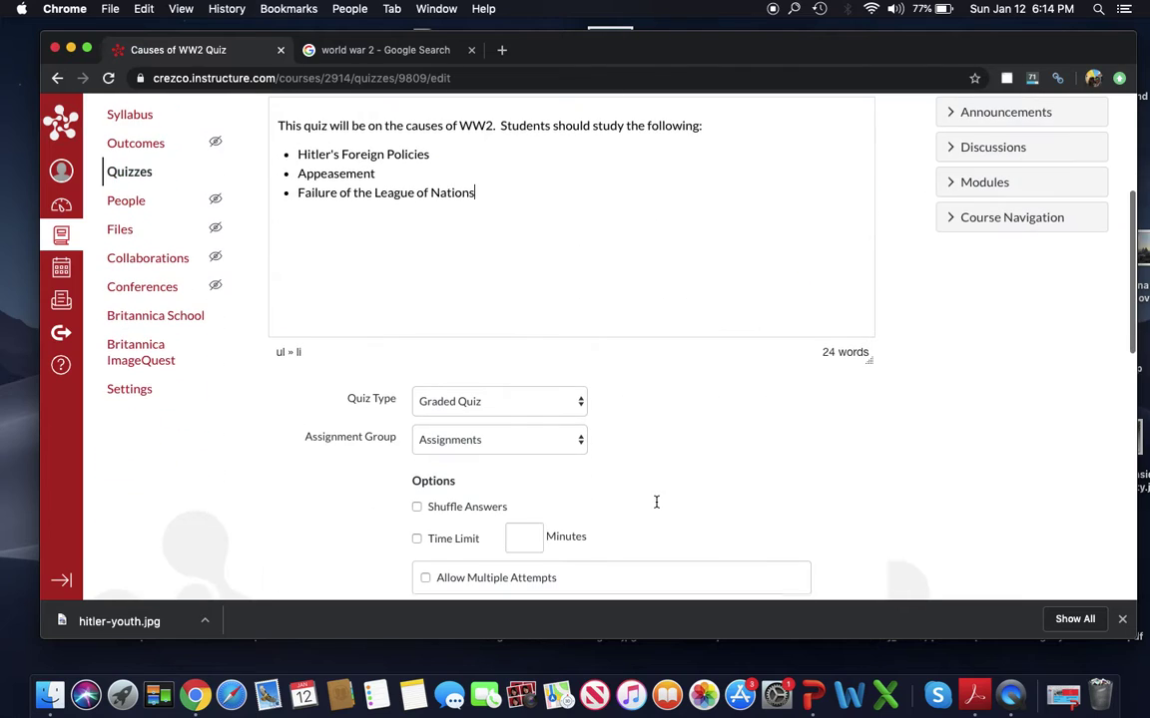
scroll(656, 501, down, 13)
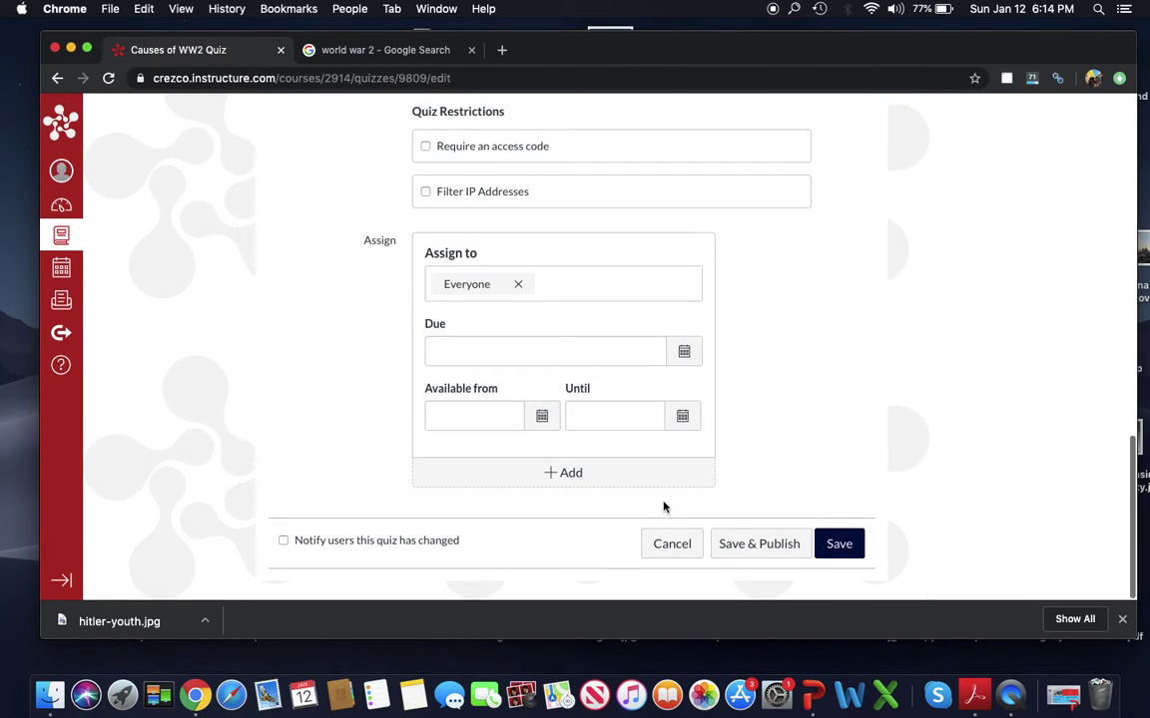
click(836, 545)
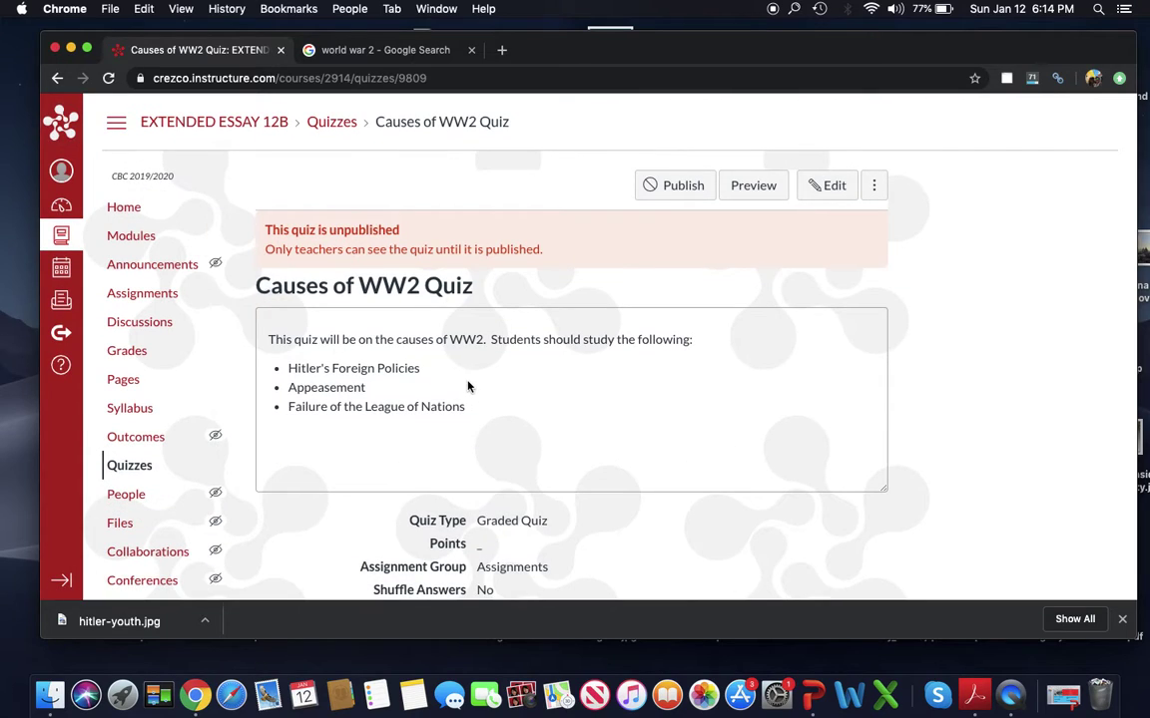
- Reopen the quiz for editing, add a new question and review the available question types
click(820, 194)
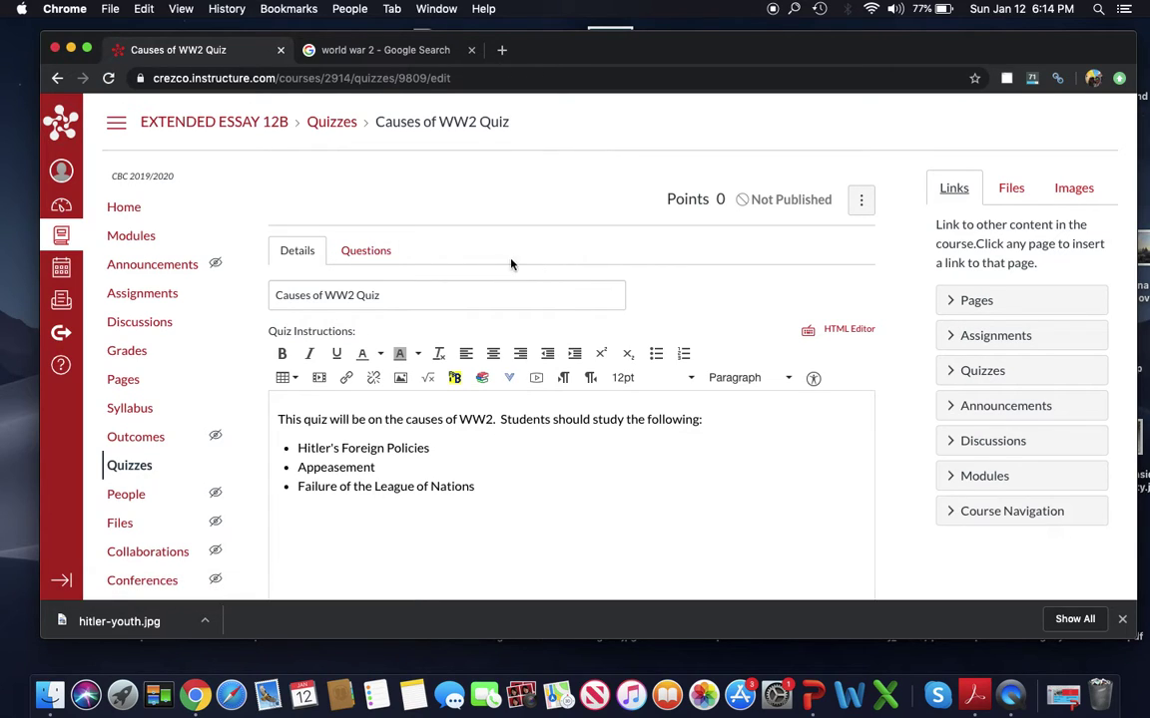
click(388, 251)
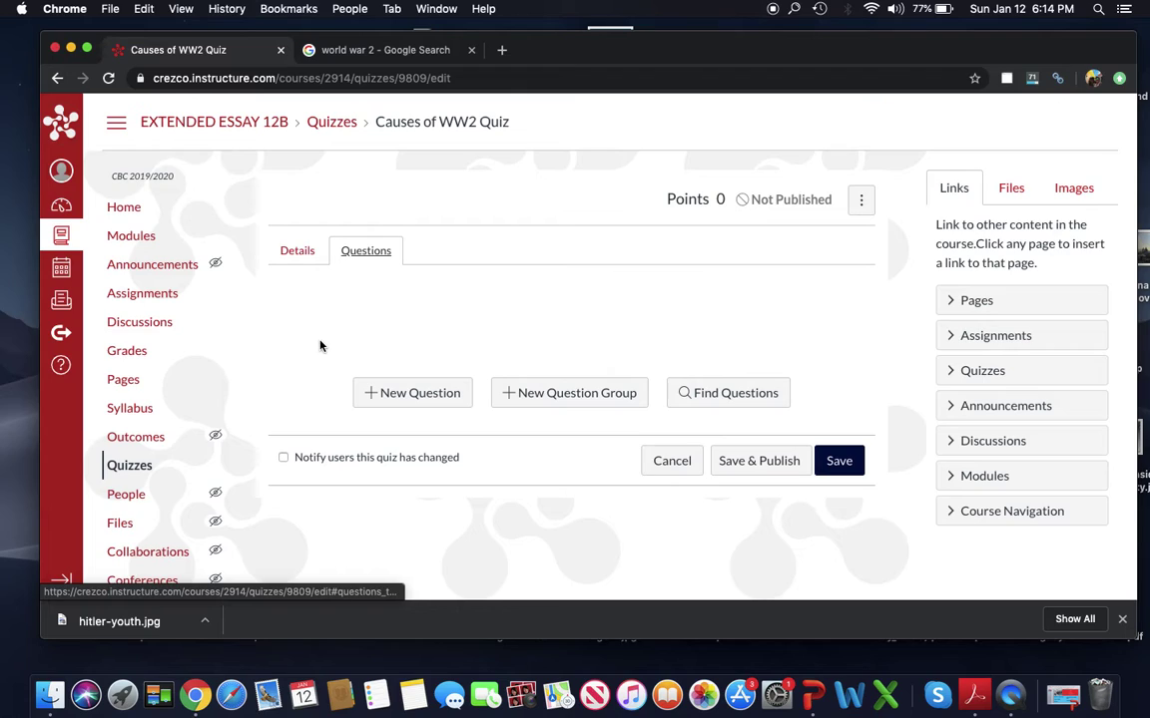
click(415, 399)
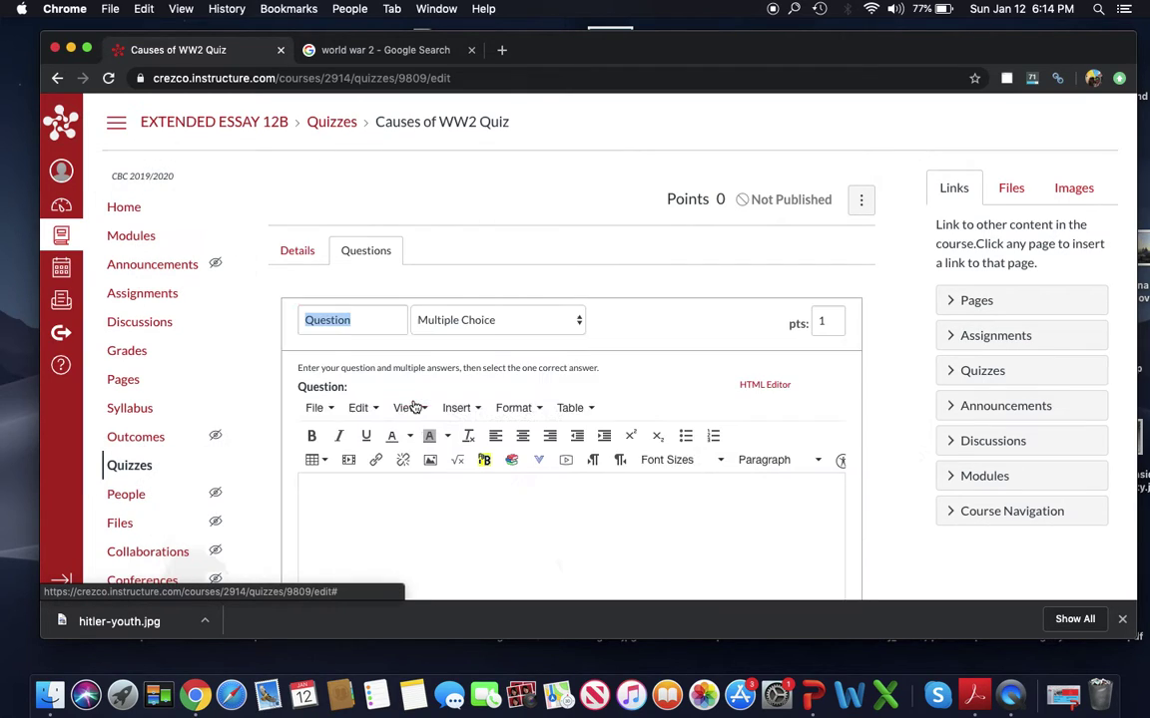
scroll(669, 303, down, 2)
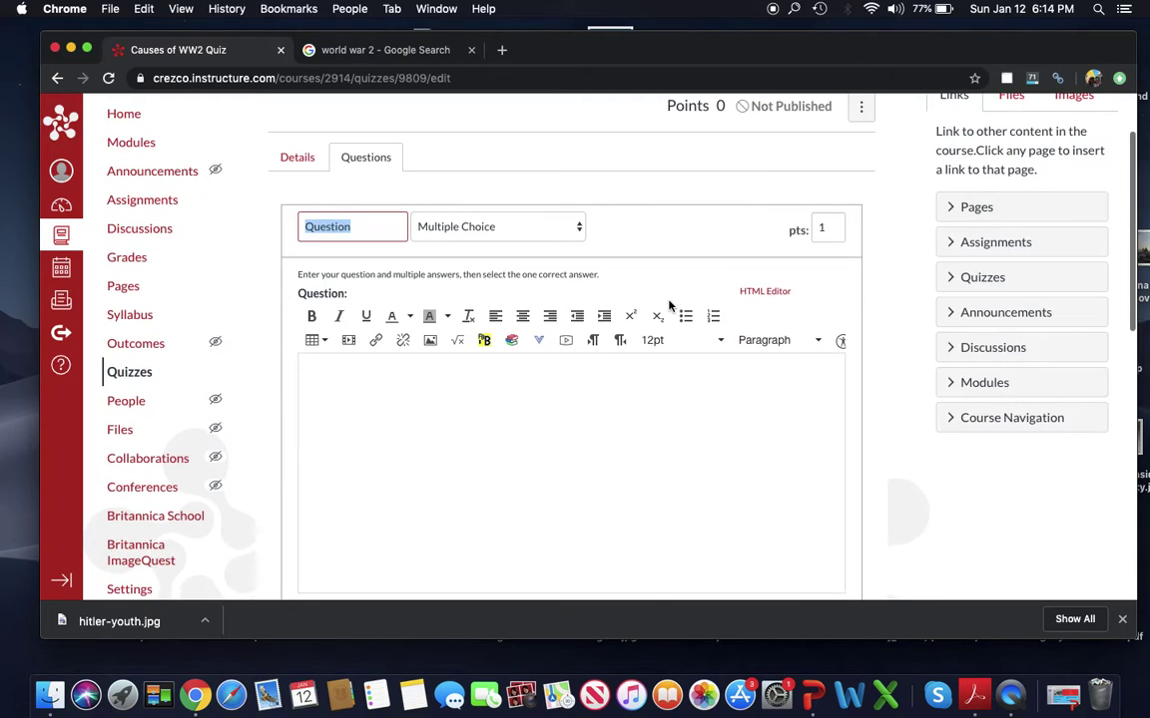
click(511, 230)
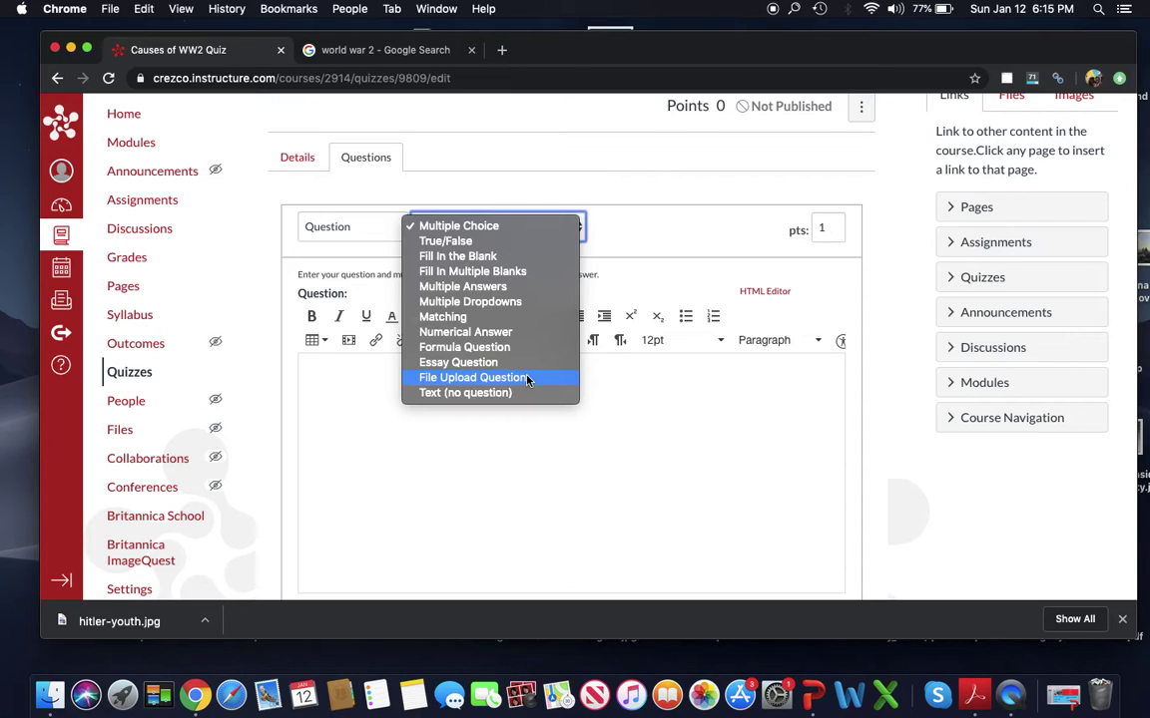
- Keep the question as Multiple Choice and enter the text "What was Hitler's policy of "living space" called?"
click(420, 482)
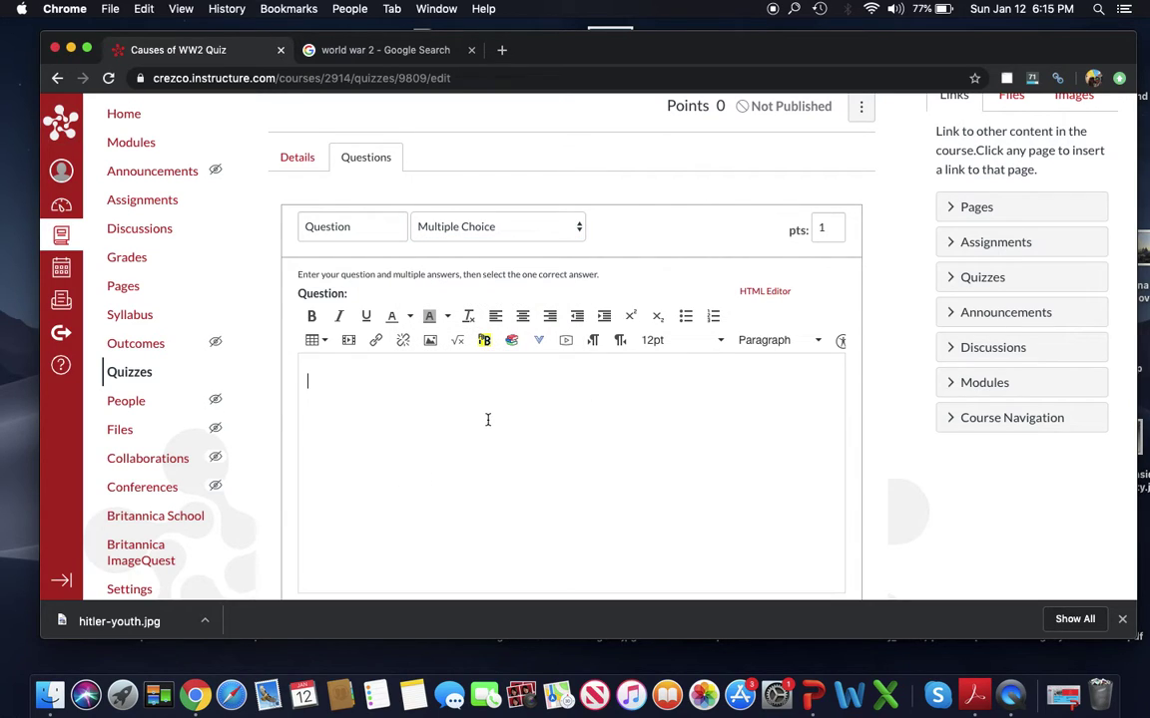
text(Wa)
key(BackSpace)
text(hat was Hitler's policty of)
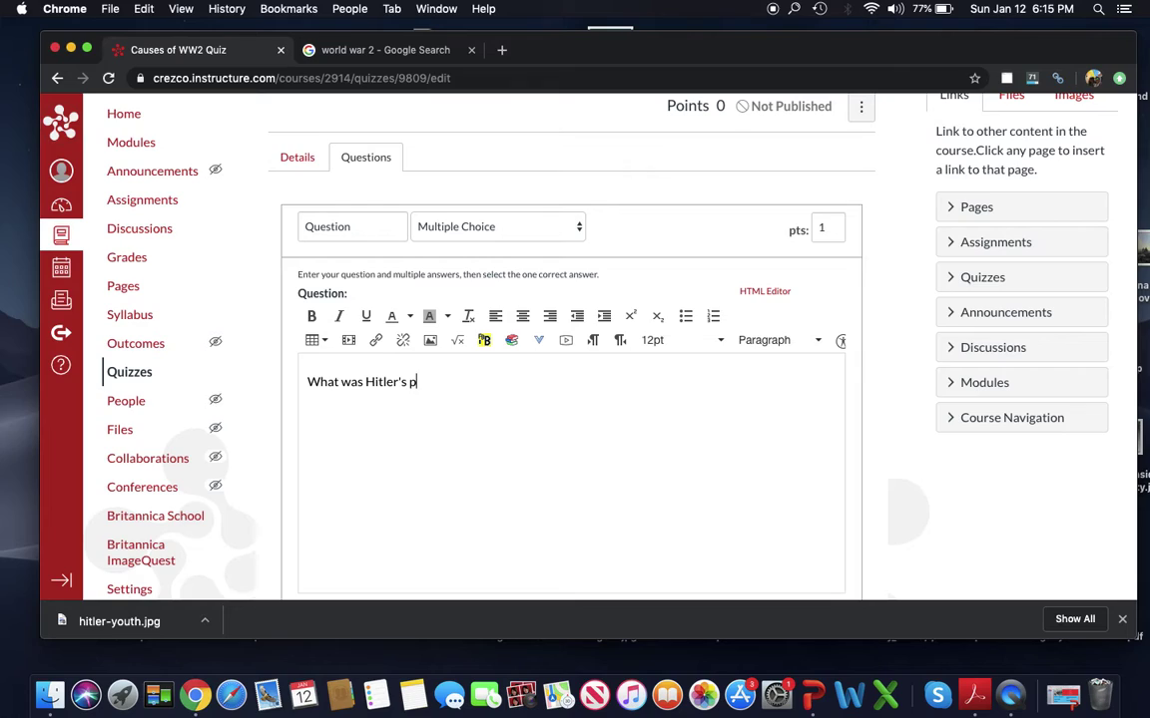
key(BackSpace)
key(BackSpace)
key(BackSpace)
key(BackSpace)
key(BackSpace)
key(BackSpace)
text(y of "living spac)
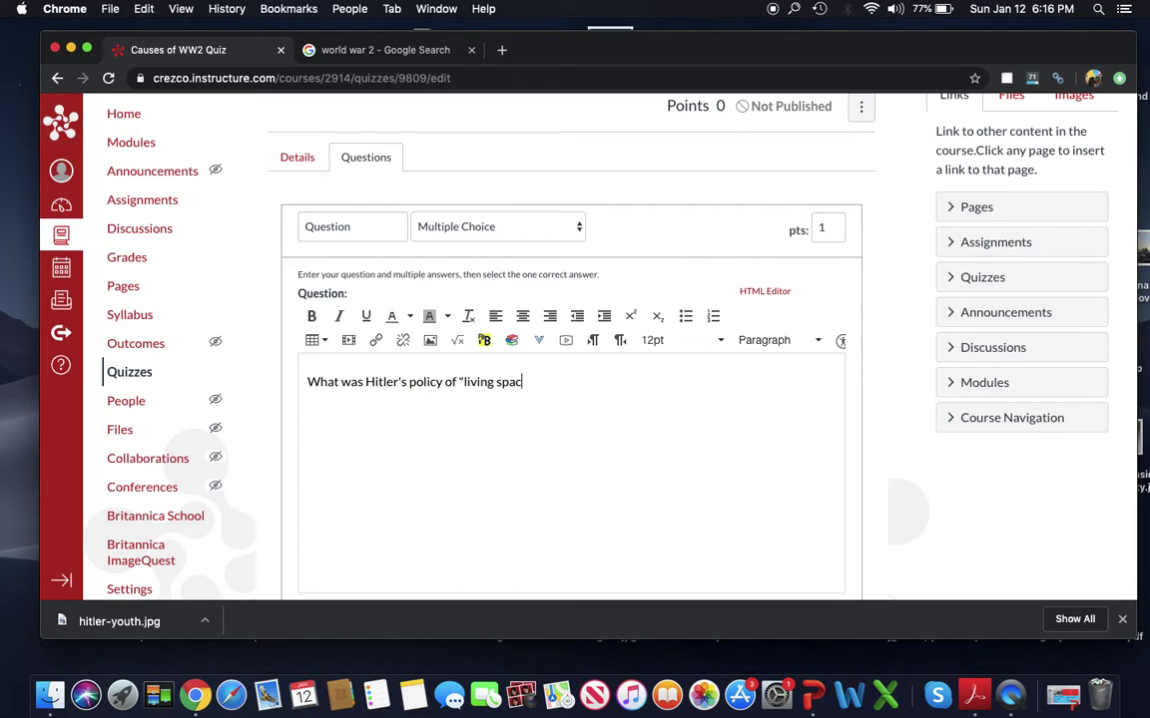
text(e" called?)
- Enter "More room for Germans" as the first answer and "Make Germany bigger again" as the second
scroll(546, 434, down, 5)
click(496, 295)
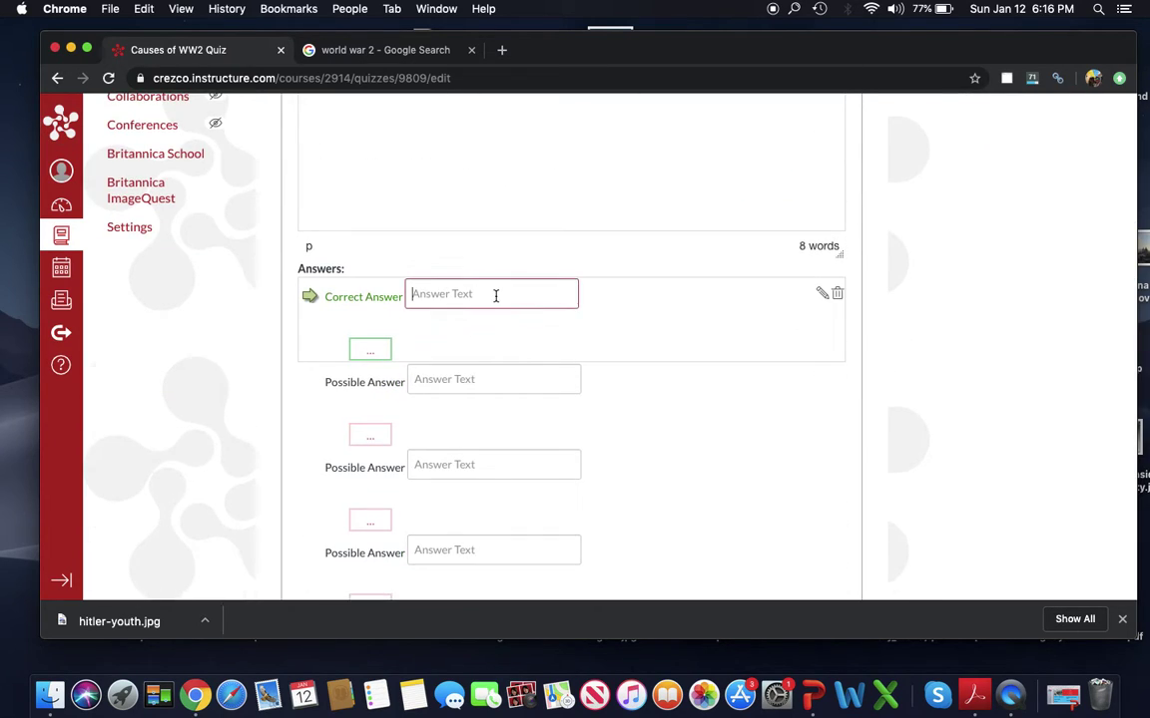
text(More room for Germans)
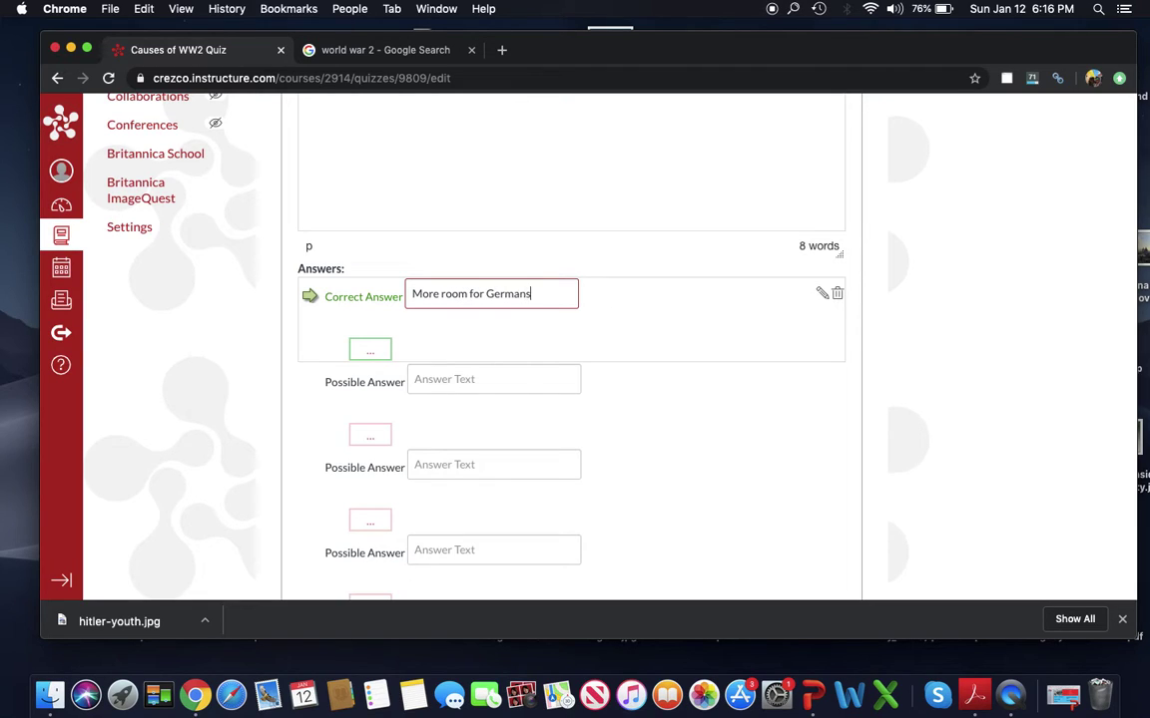
key(Tab)
text(Make )
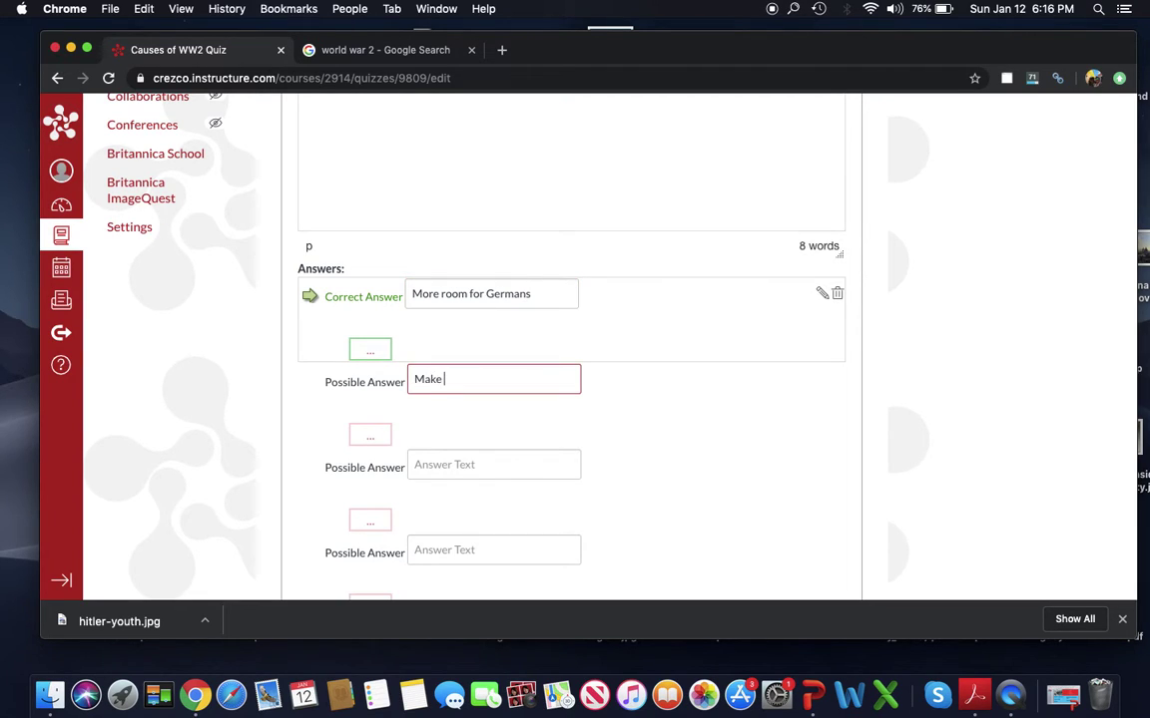
text(Germany bigger again)
key(Tab)
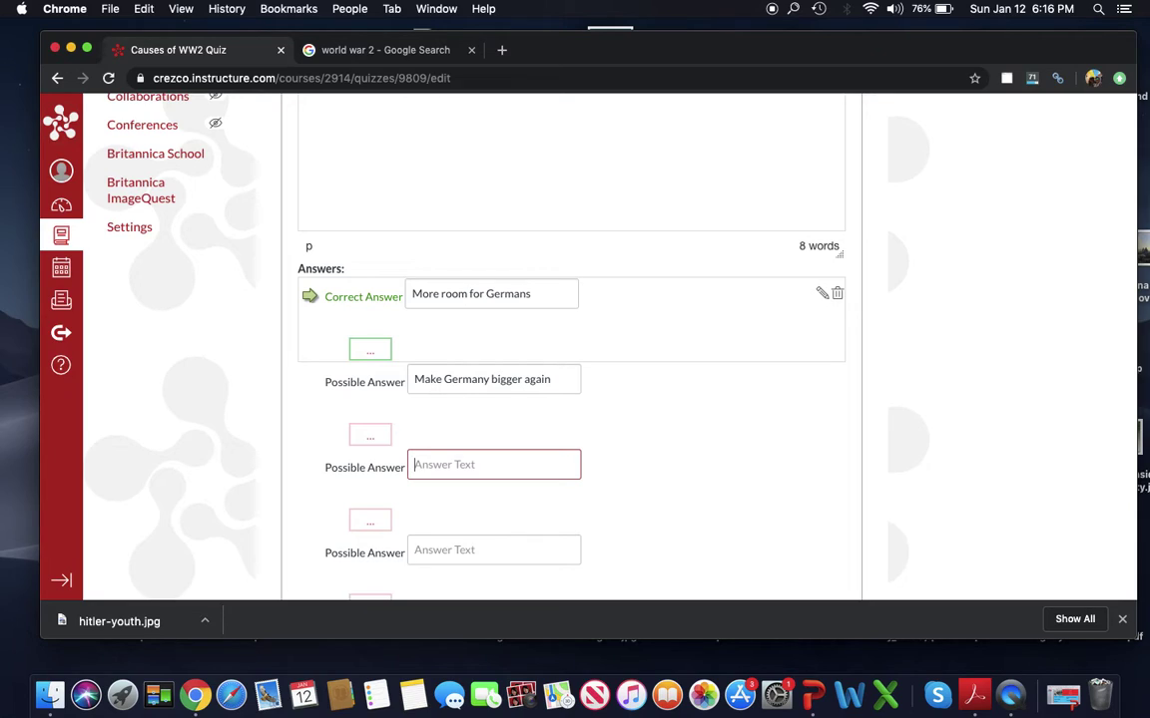
- Enter "We need more land" as the third answer and "Lebensraum" as the fourth, and mark "Lebensraum" as the correct answer
text(Our)
key(BackSpace)
key(BackSpace)
text(We need more land)
key(Tab)
text(Lebensraum)
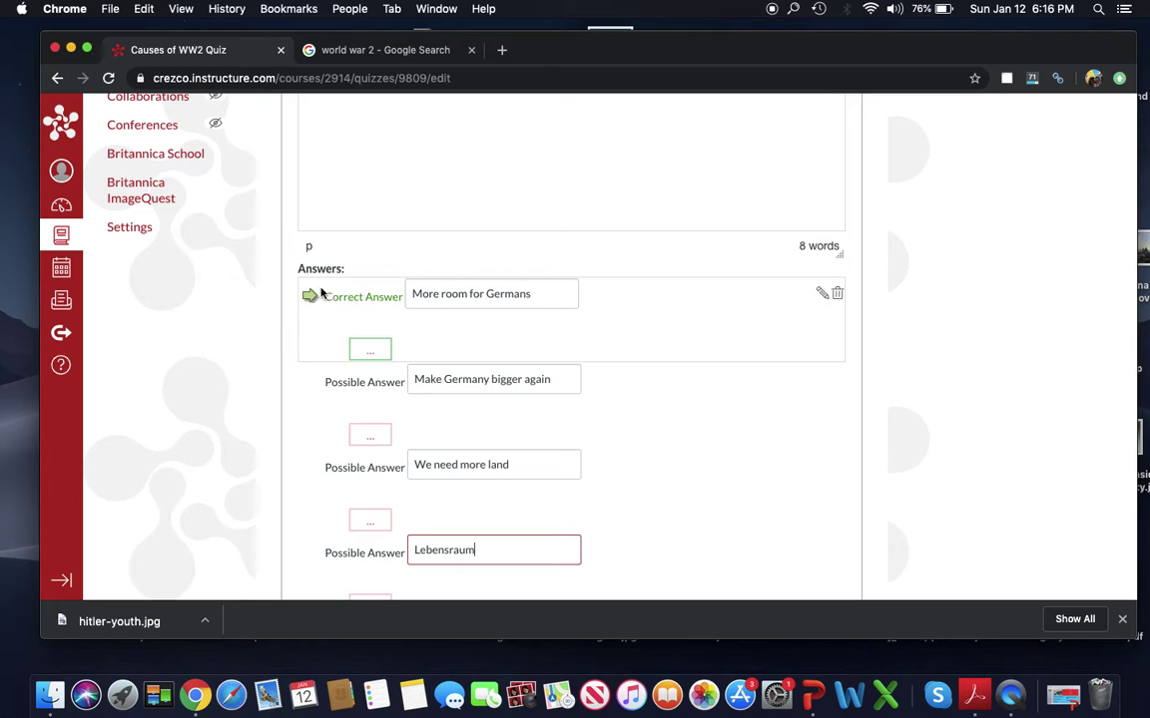
scroll(416, 365, down, 2)
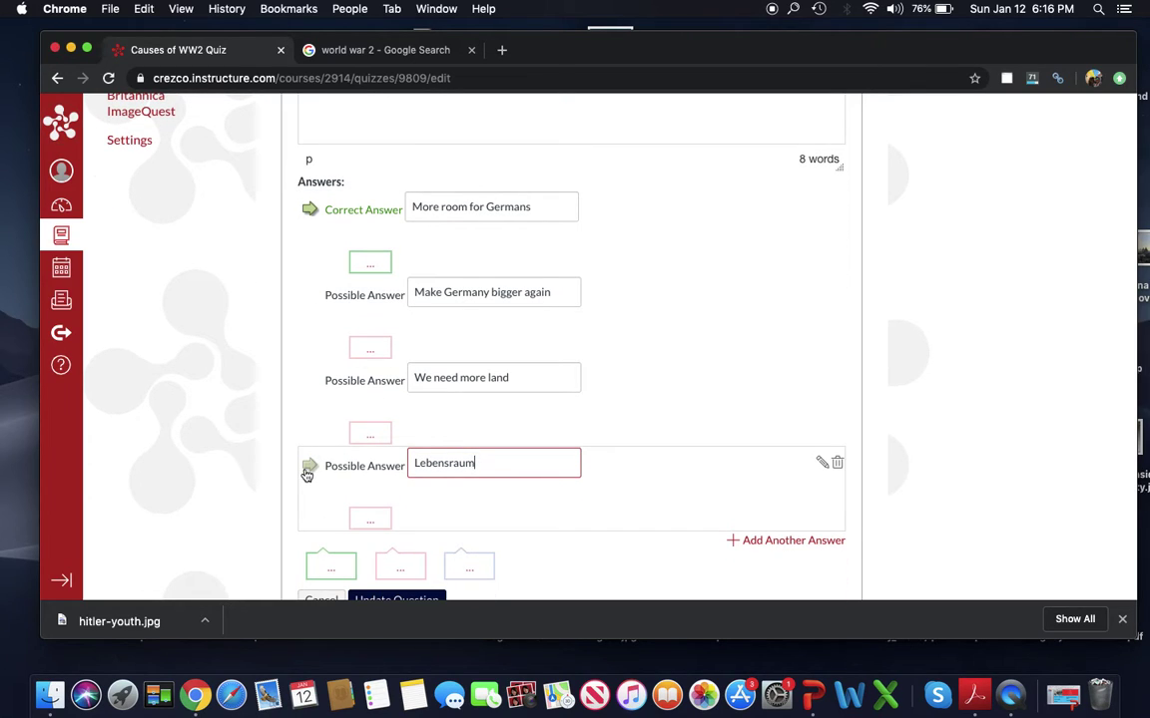
click(309, 468)
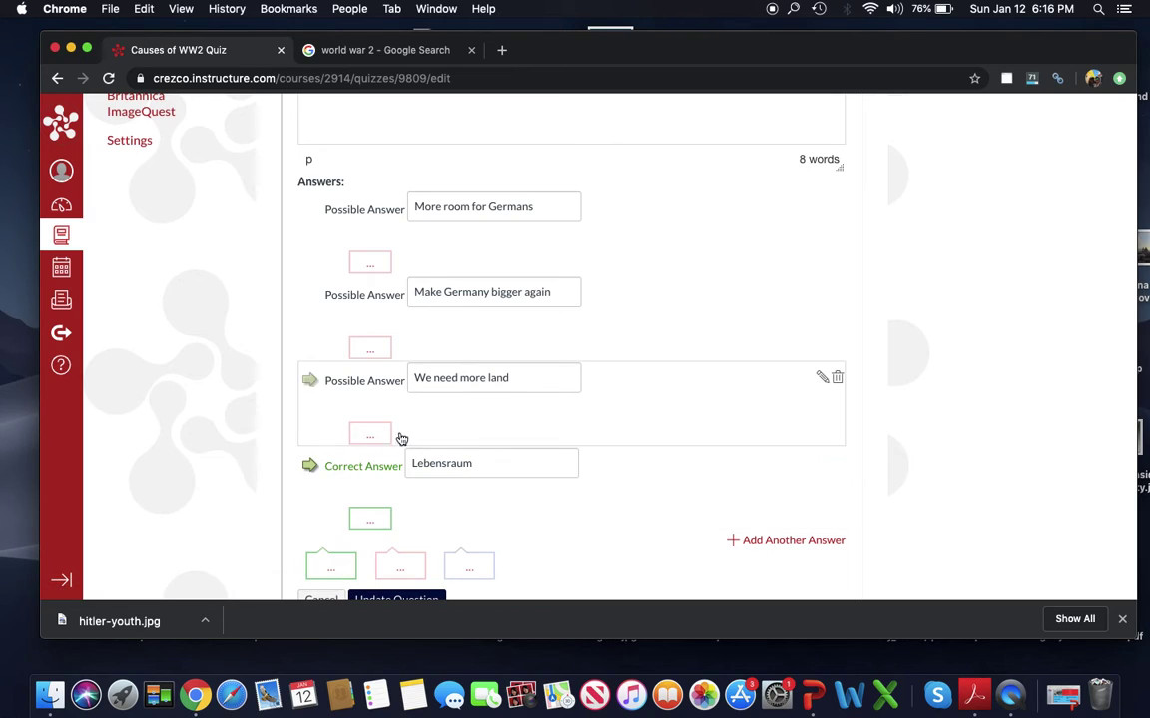
- Delete the "We need more land" answer and add two blank possible answers to the question
click(838, 378)
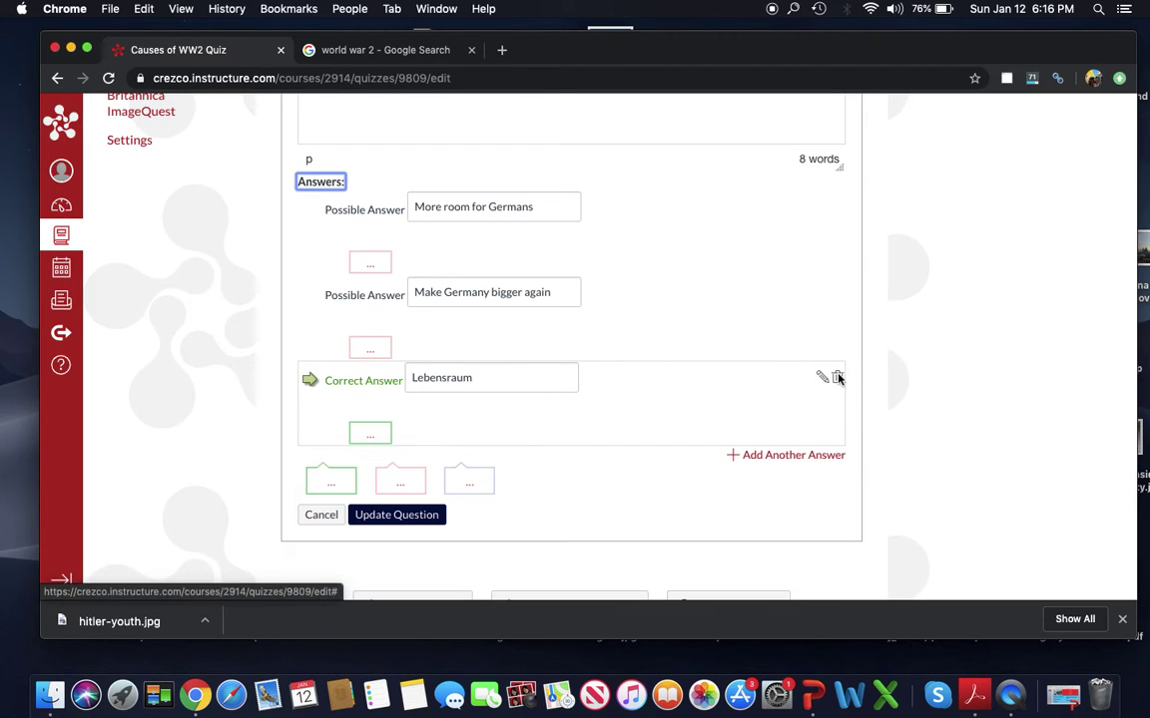
click(772, 456)
scroll(774, 459, down, 2)
click(774, 457)
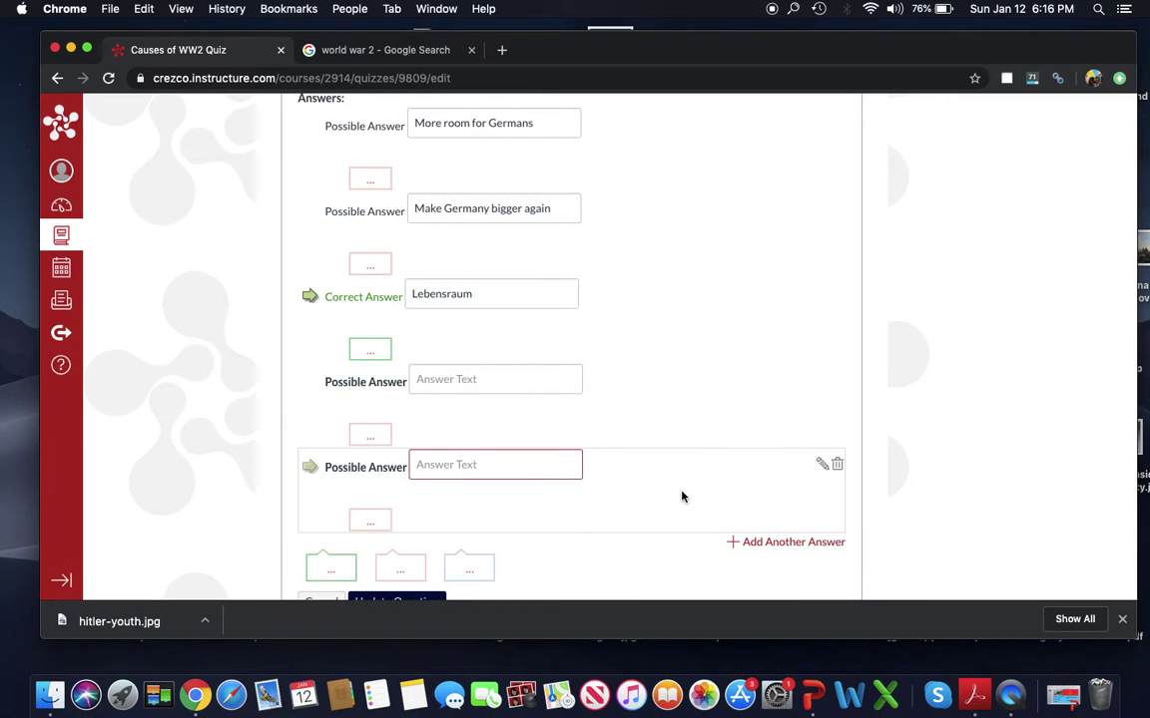
- Review the multiple-choice question's answers and save the question to the quiz
scroll(683, 496, up, 2)
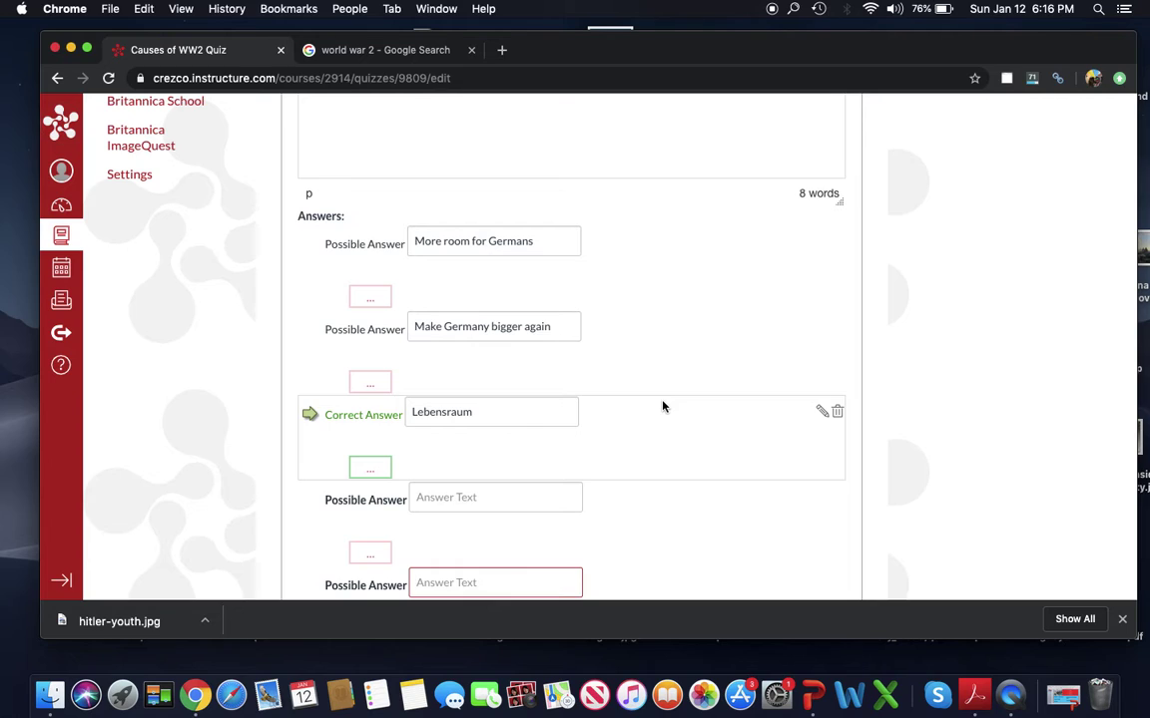
scroll(662, 406, up, 3)
scroll(663, 406, down, 5)
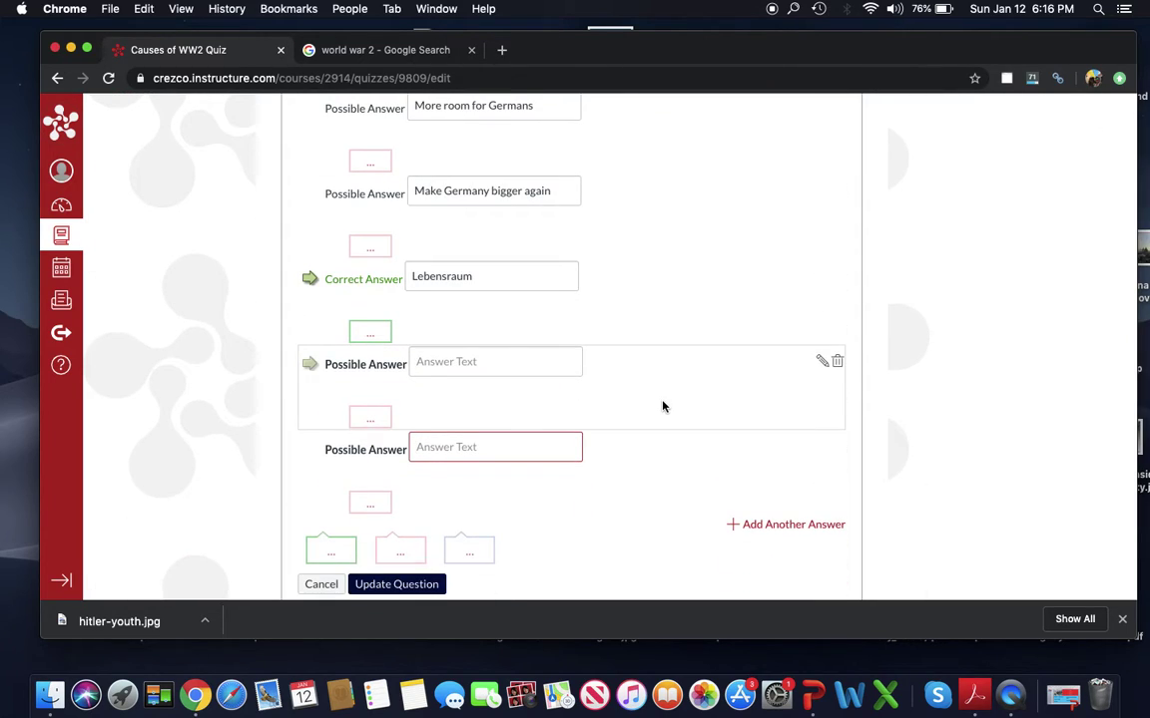
scroll(662, 406, down, 2)
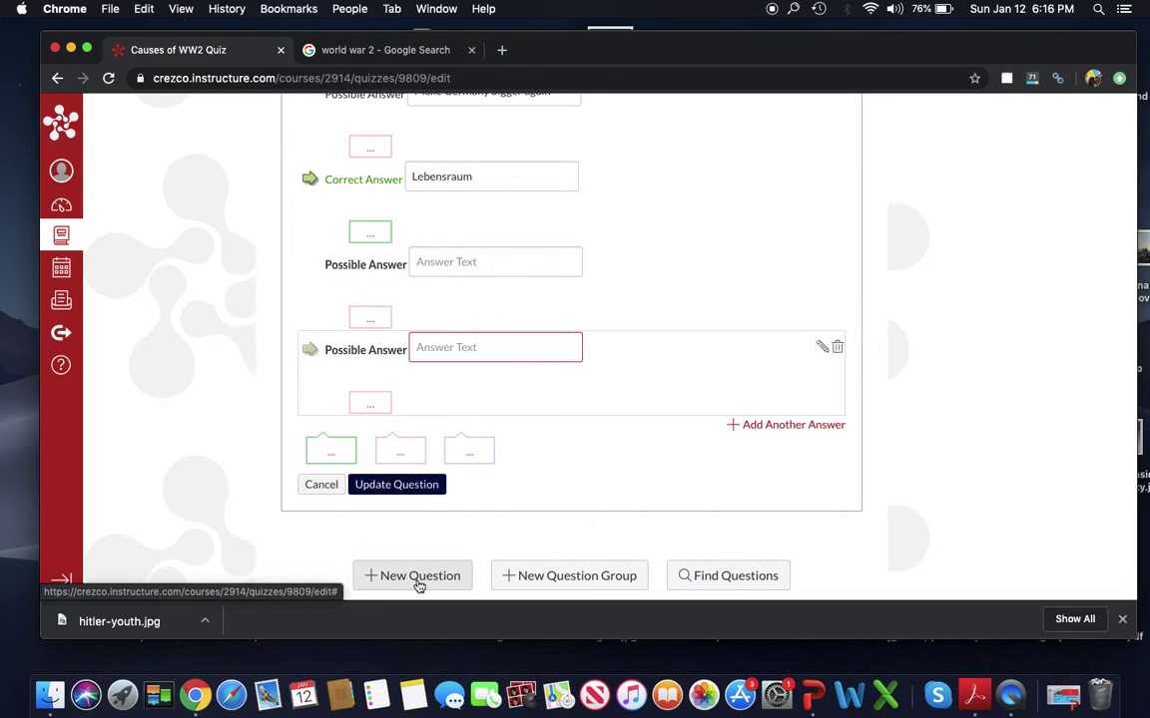
scroll(418, 585, down, 2)
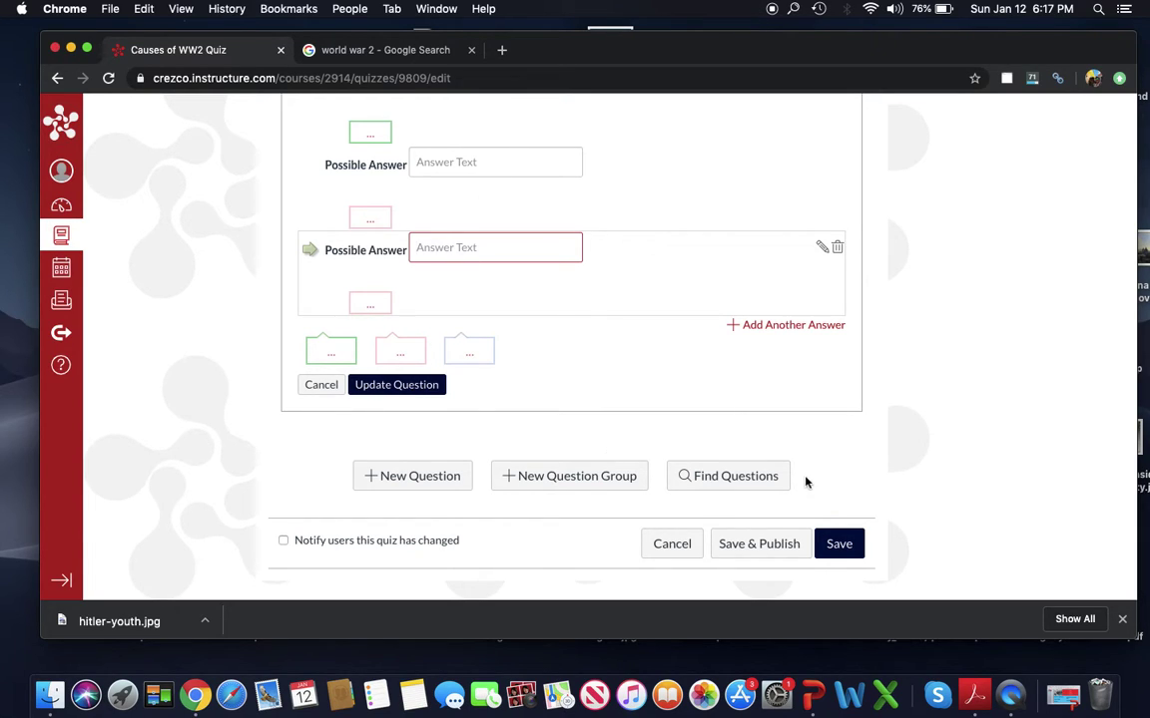
click(389, 386)
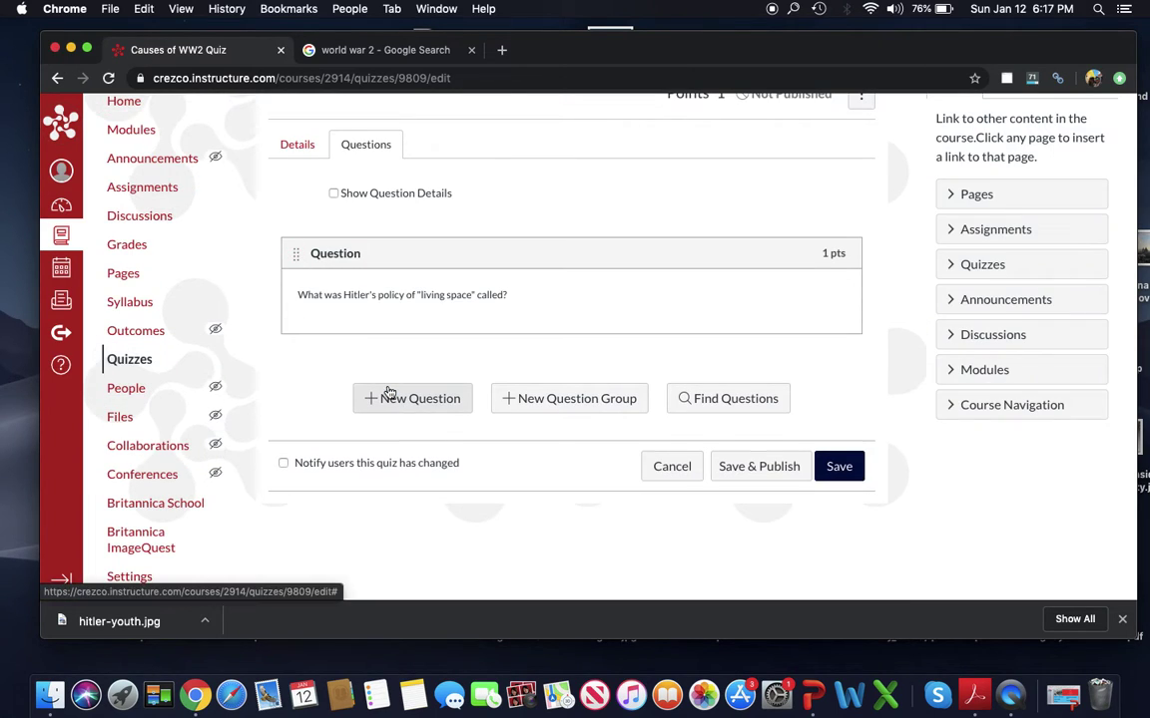
- Add a second question worth 4 points and set its type to Essay Question
scroll(442, 268, up, 2)
scroll(443, 267, down, 2)
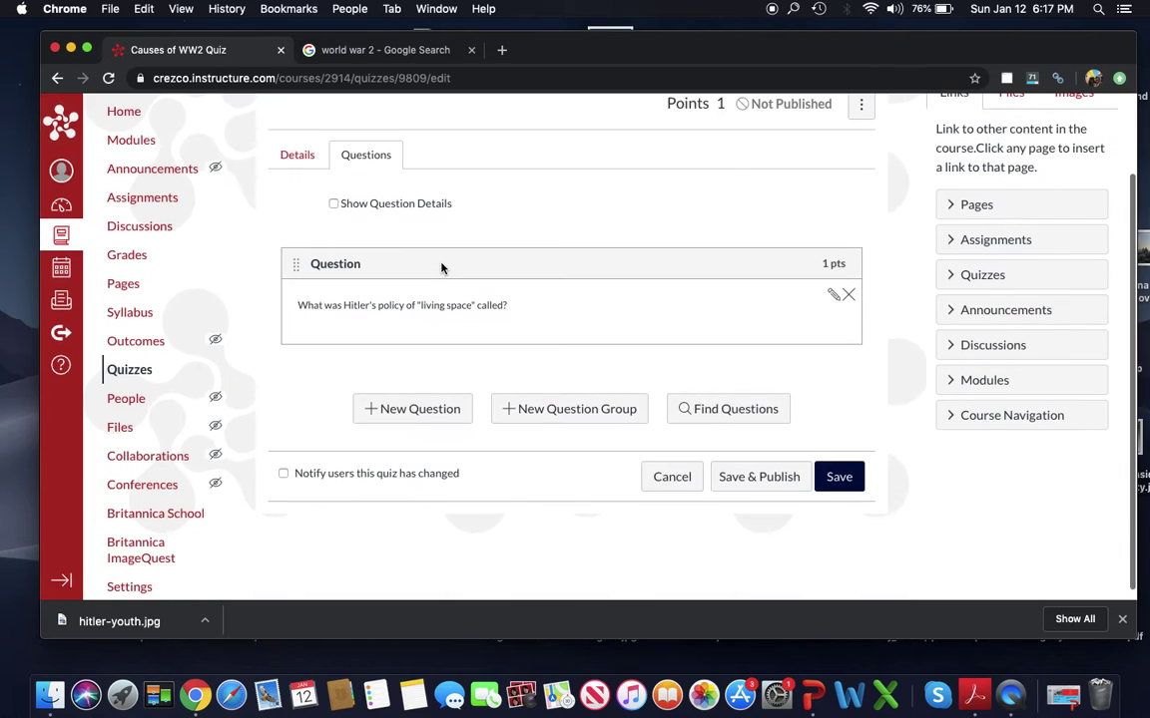
click(392, 410)
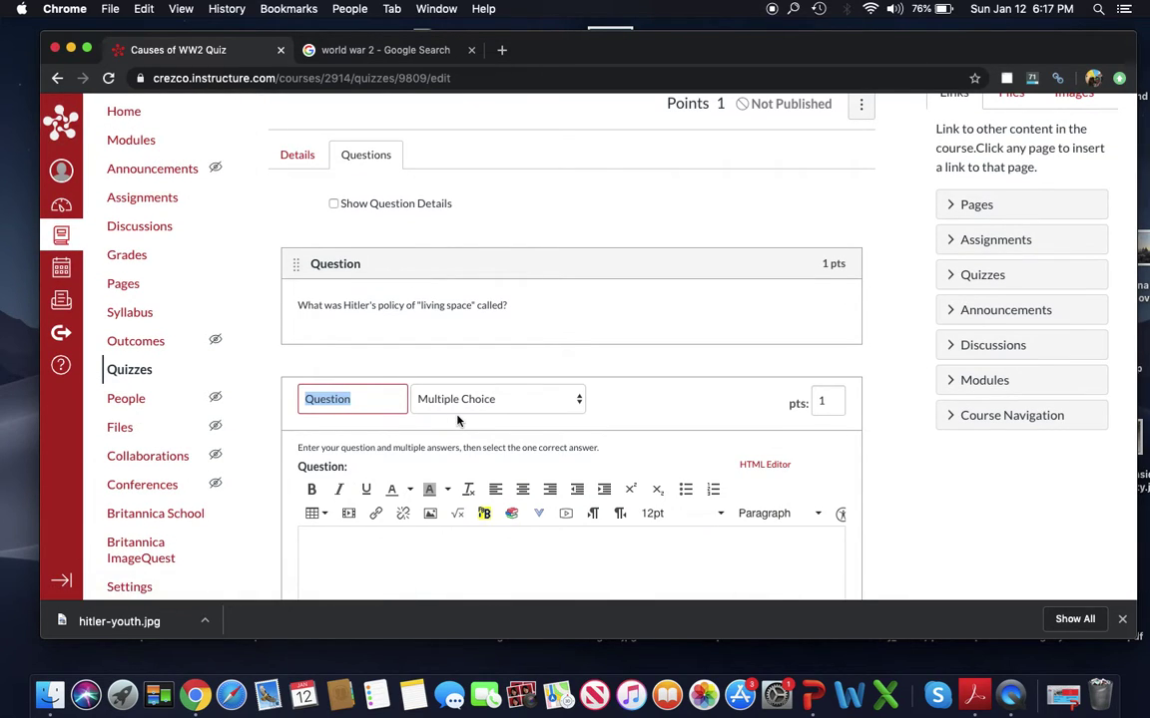
scroll(457, 420, down, 2)
click(829, 300)
double_click(829, 300)
text(4)
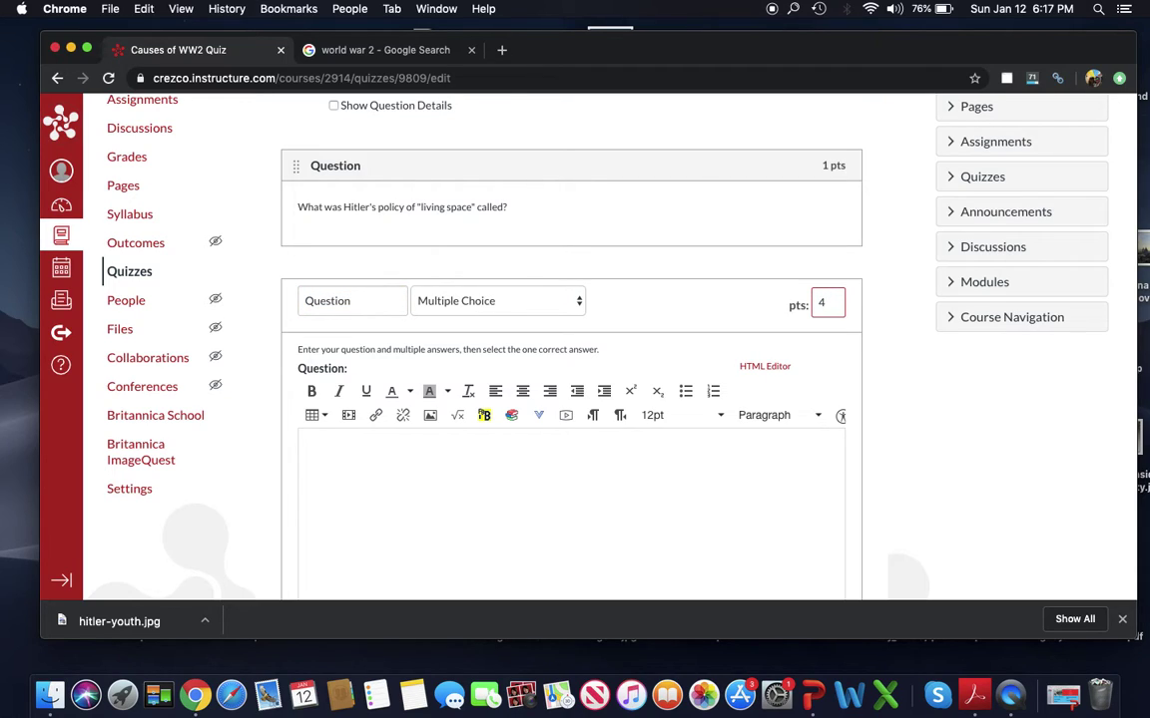
click(504, 301)
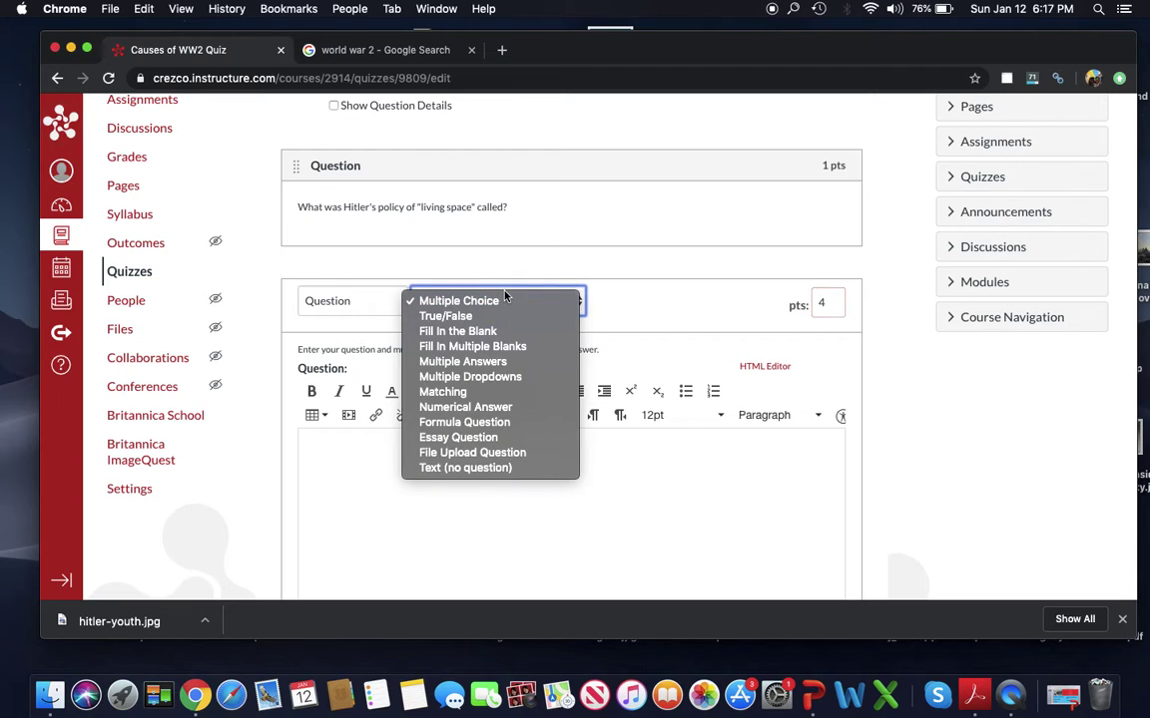
click(525, 439)
- Enter the essay question text: Explain Hitler's policy of "Living Space."
click(503, 465)
text(Explain Hitler's policty of)
key(BackSpace)
key(BackSpace)
key(BackSpace)
key(BackSpace)
key(BackSpace)
key(BackSpace)
text(y of Living Space")
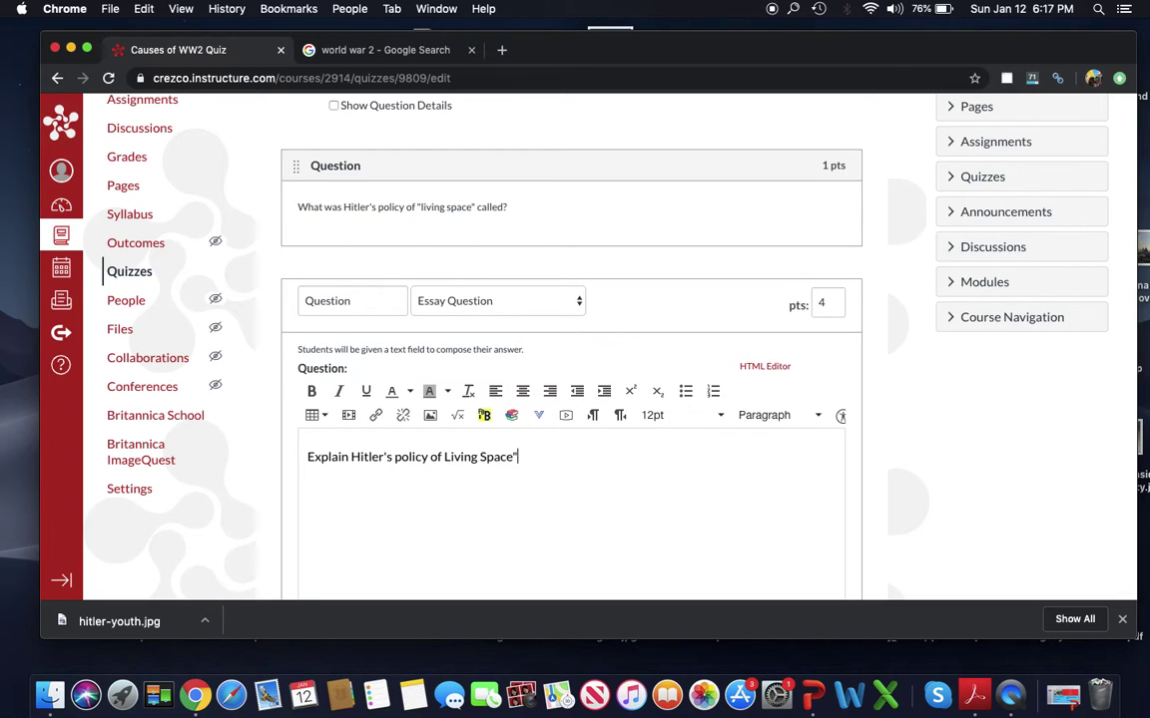
click(445, 460)
text(")
click(523, 463)
key(Left)
text(.)
- Check the essay question's wording and save it to the quiz
scroll(739, 454, down, 5)
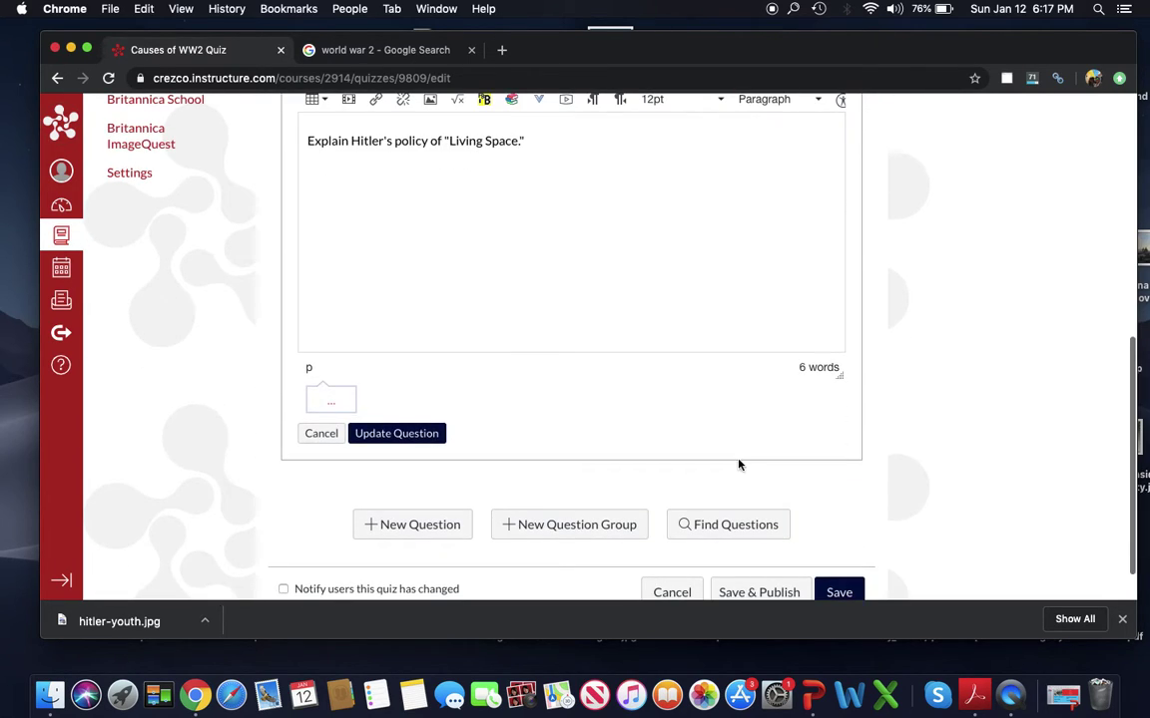
scroll(589, 320, up, 3)
scroll(564, 339, down, 2)
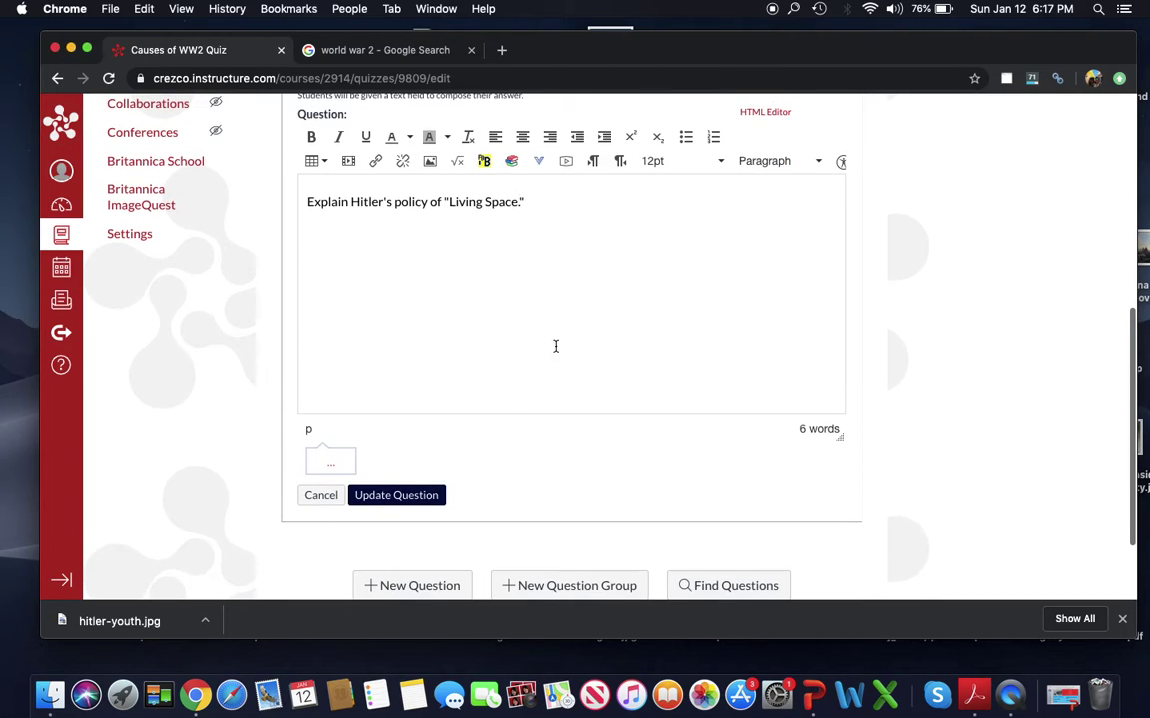
click(404, 496)
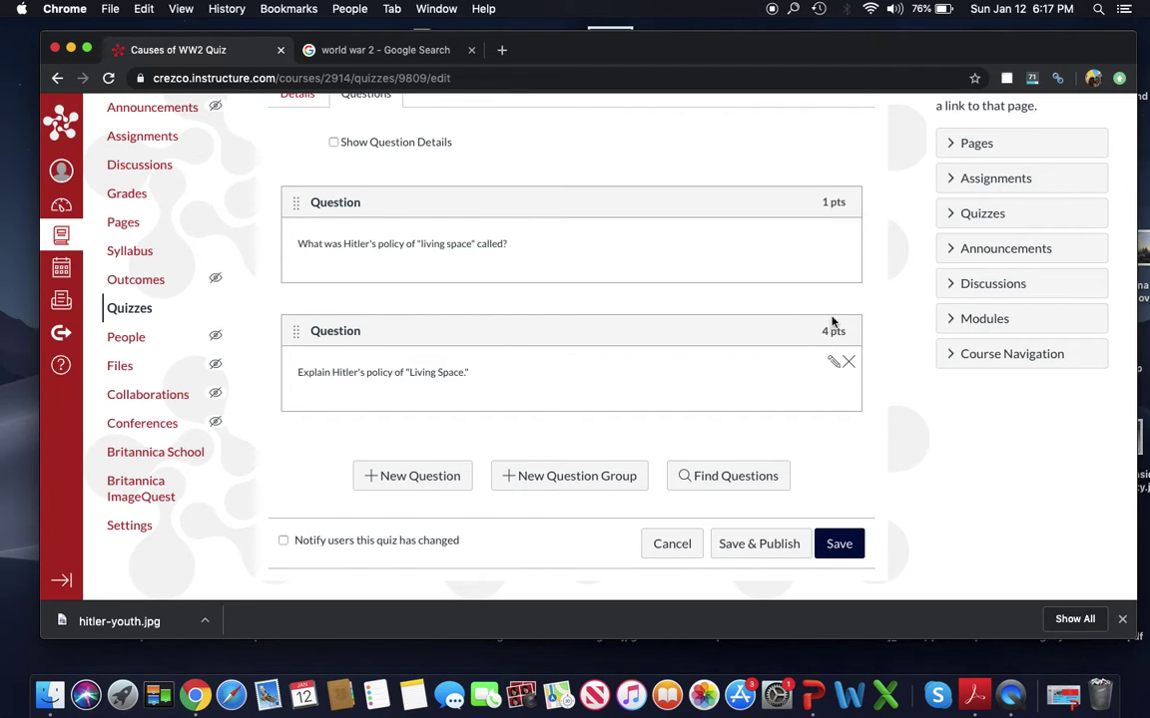
- Add a third question to the quiz and set its type to Matching
click(444, 476)
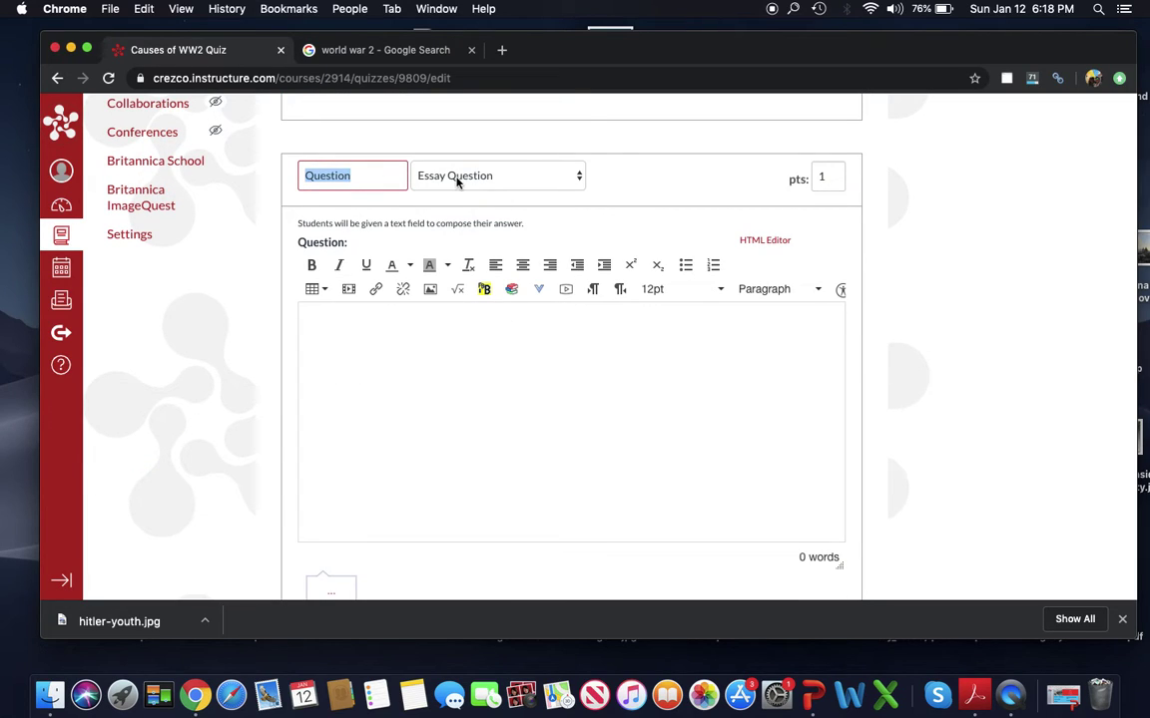
click(430, 176)
click(511, 130)
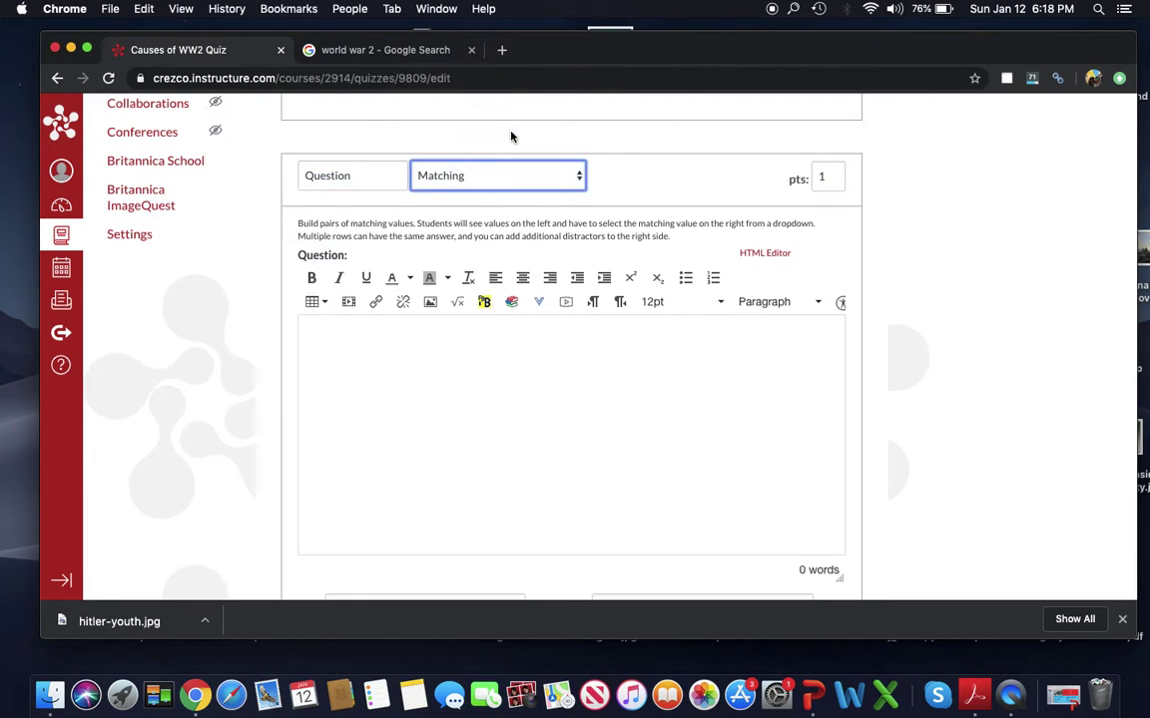
- Enter "Match the countries that are described." as the matching question's text
click(394, 384)
text(matc)
key(BackSpace)
key(BackSpace)
key(BackSpace)
key(BackSpace)
text(Ma)
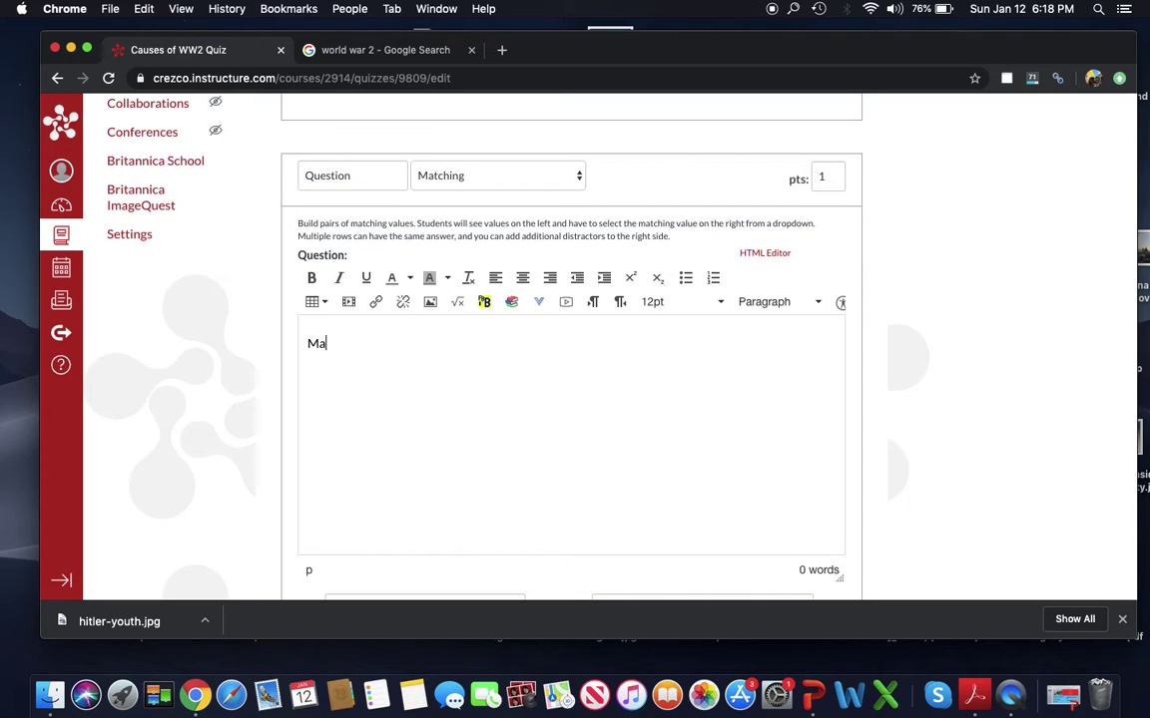
text(tch the countries that a)
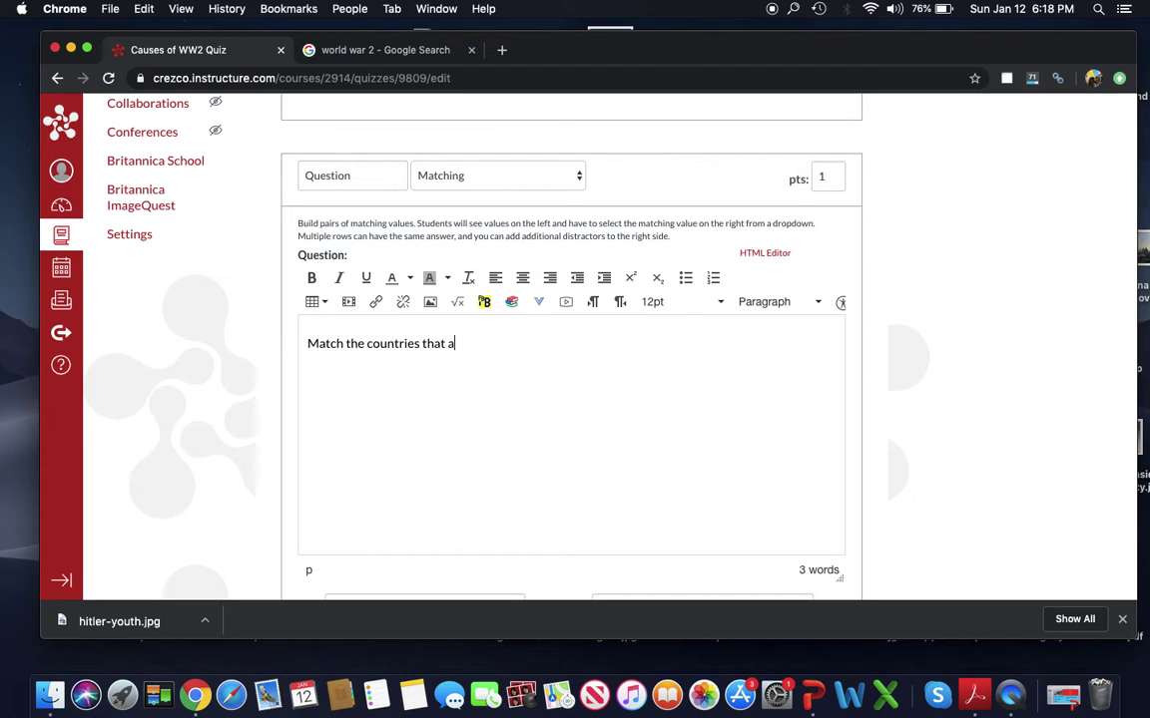
text(re described.)
- Fill in the first matching pair with "Led by Mussolini" and its match "Italy"
scroll(464, 417, down, 3)
scroll(464, 417, down, 1)
click(439, 397)
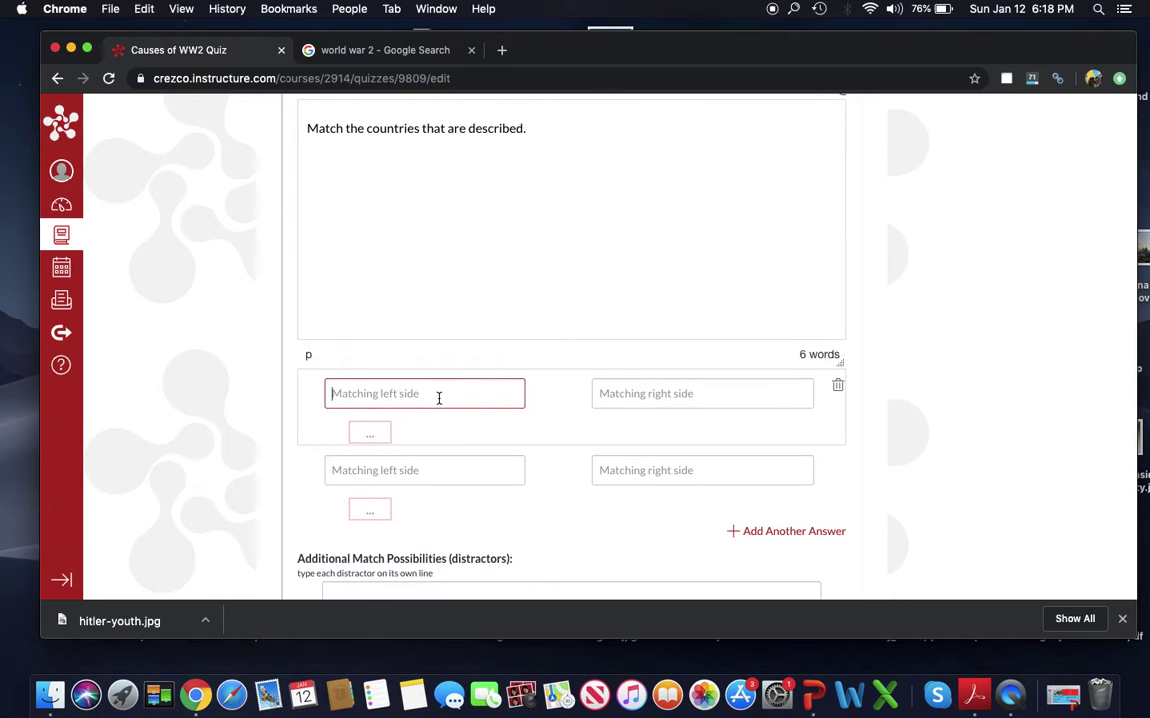
text(Led by Mussolini)
key(Tab)
text(Italy)
key(Tab)
- Fill in the second matching pair with "The country that appeased Hitler" and its match "Great Britain"
text(T)
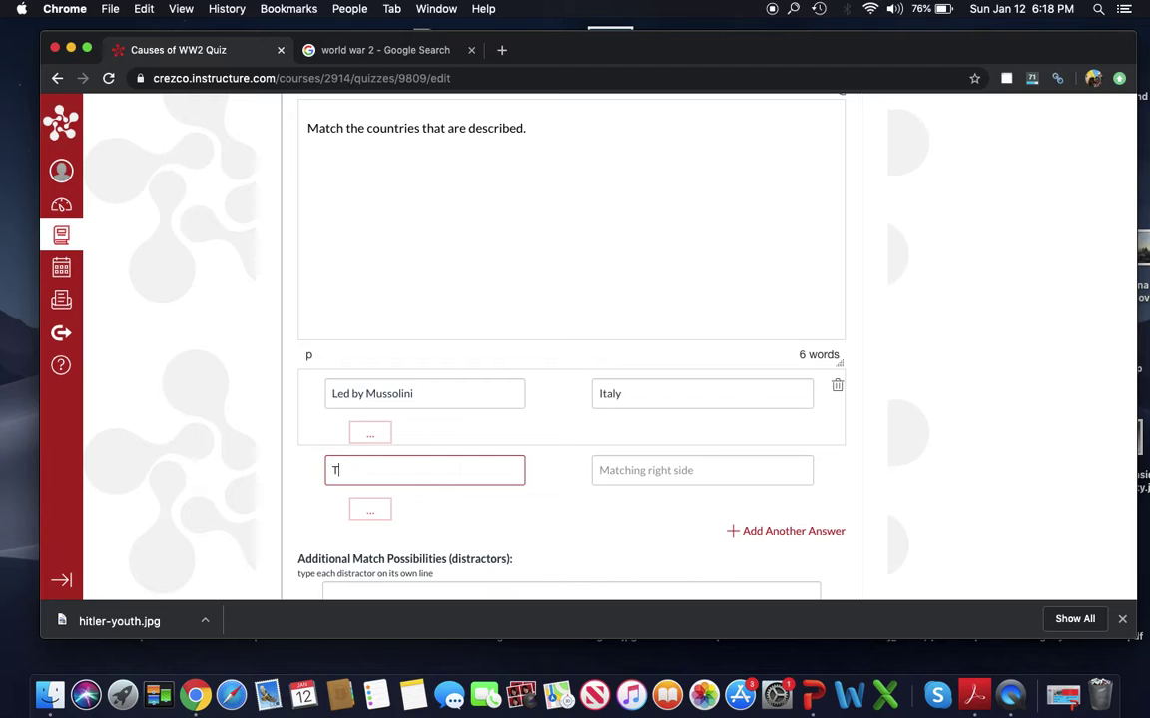
text(he country that appease)
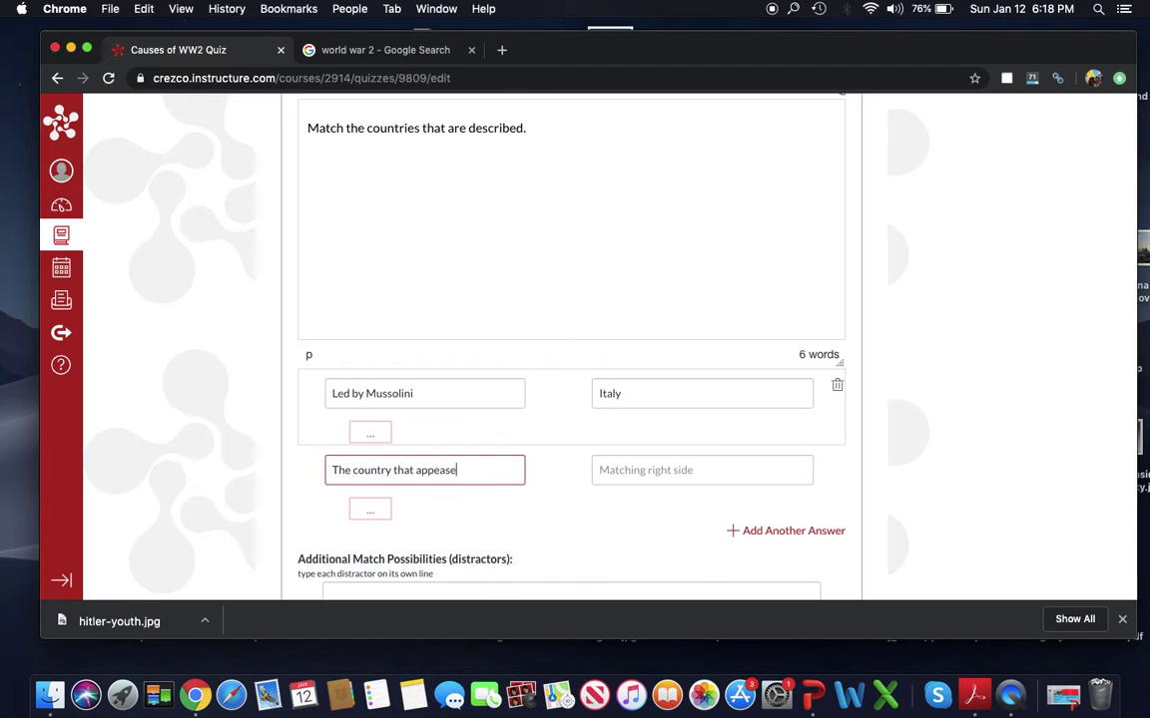
text(d Hitler)
key(Tab)
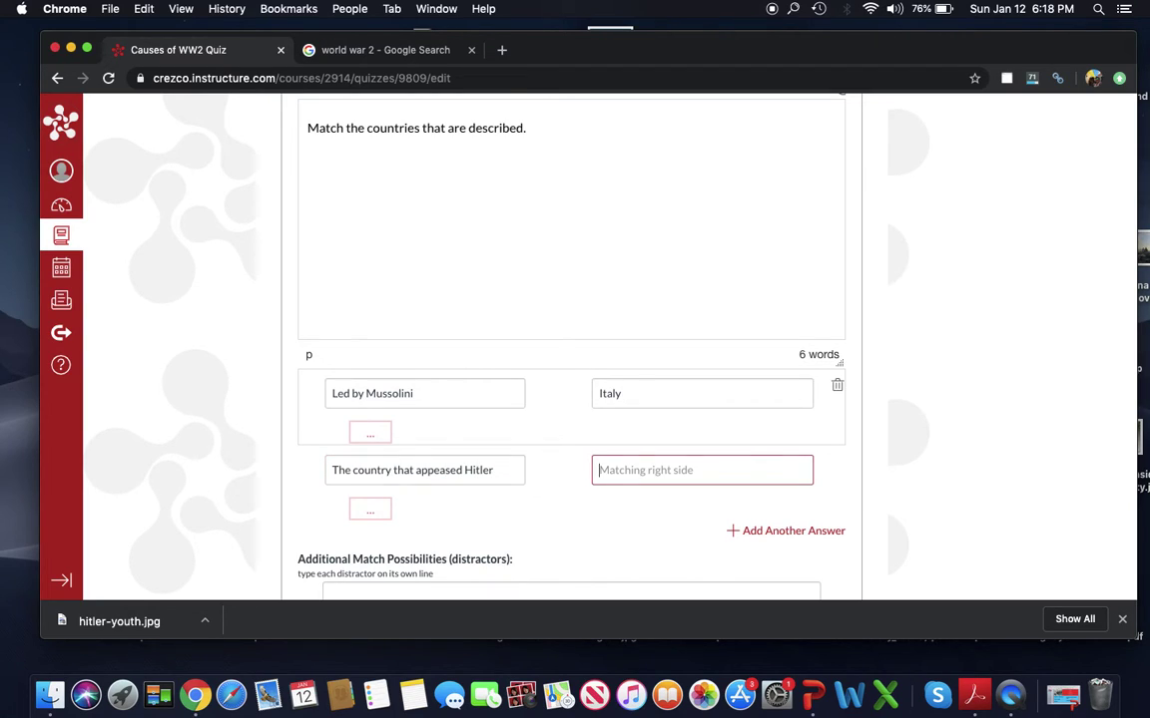
text(Great Britain)
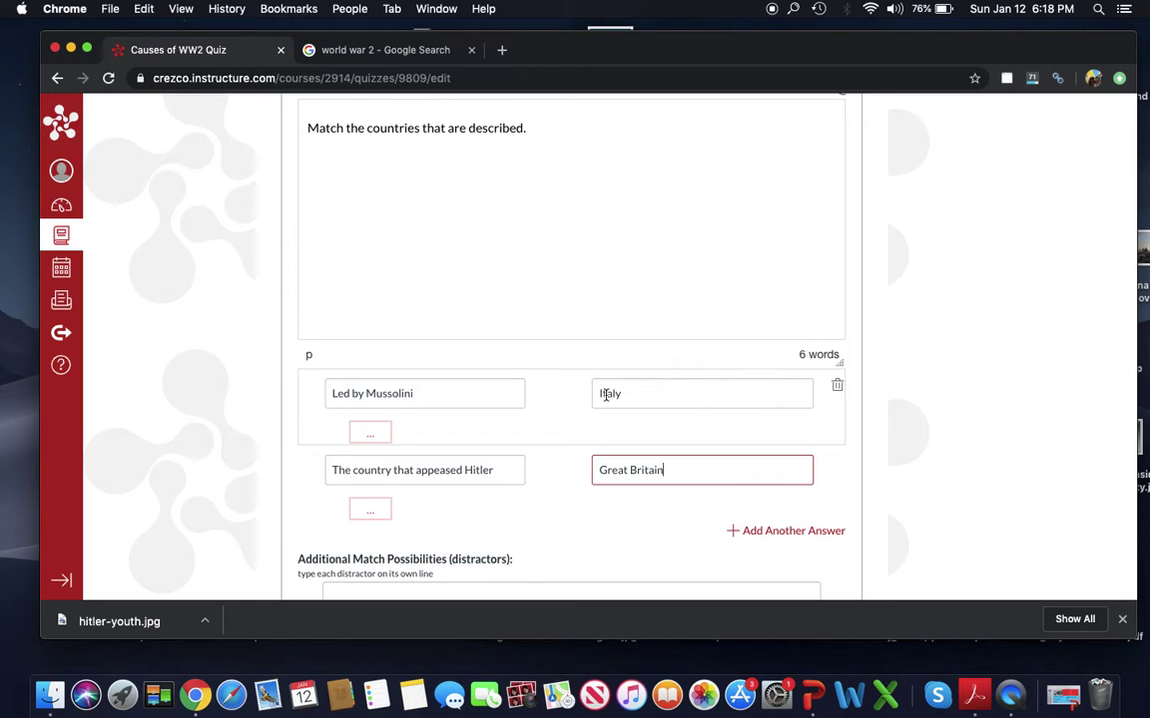
- Add "Denmark" as a distractor and save the matching question to the quiz
scroll(818, 370, down, 5)
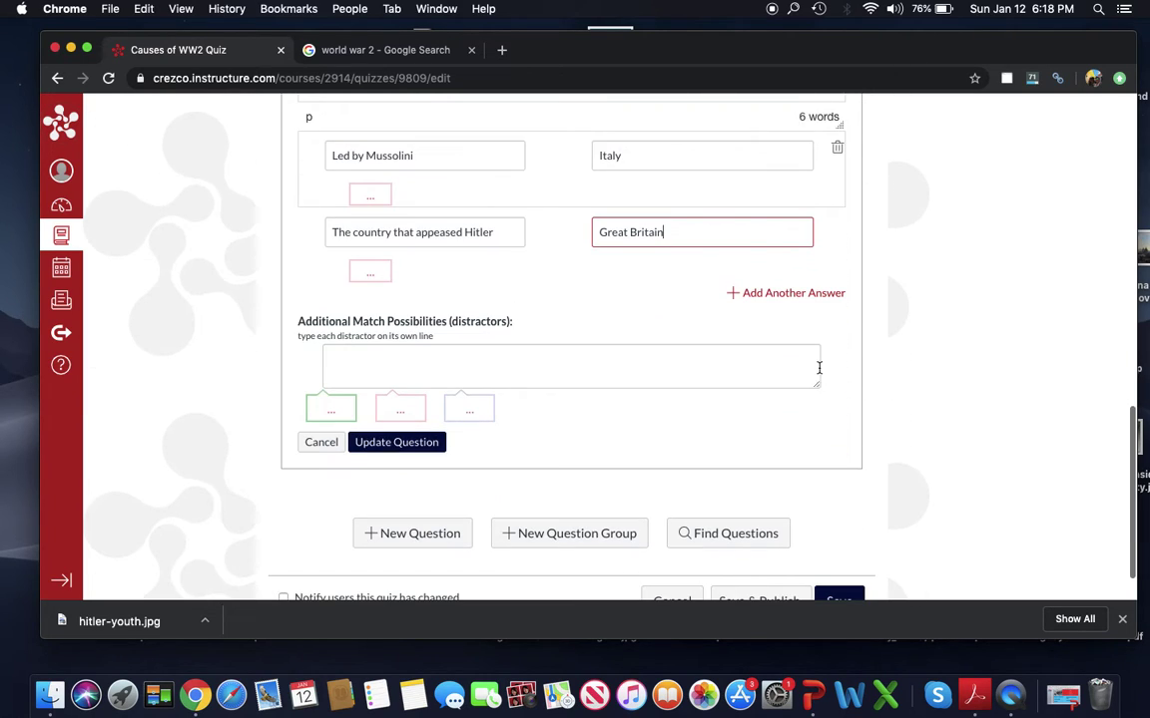
click(504, 359)
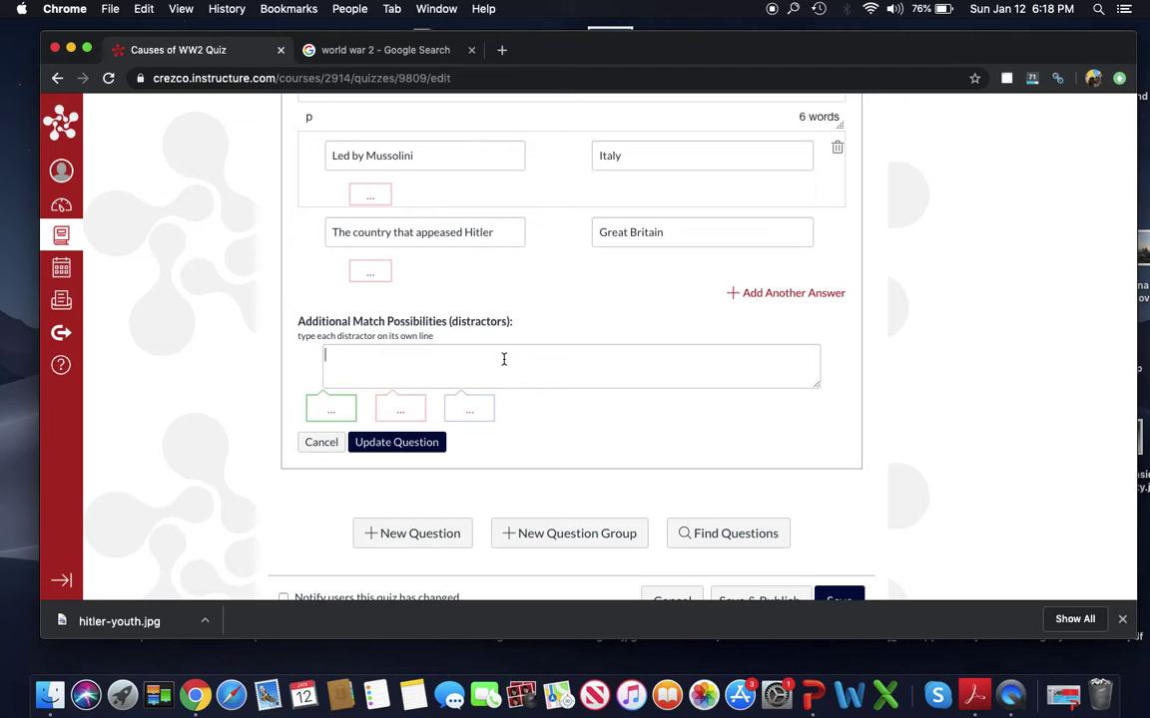
text(Denmark)
scroll(464, 336, up, 1)
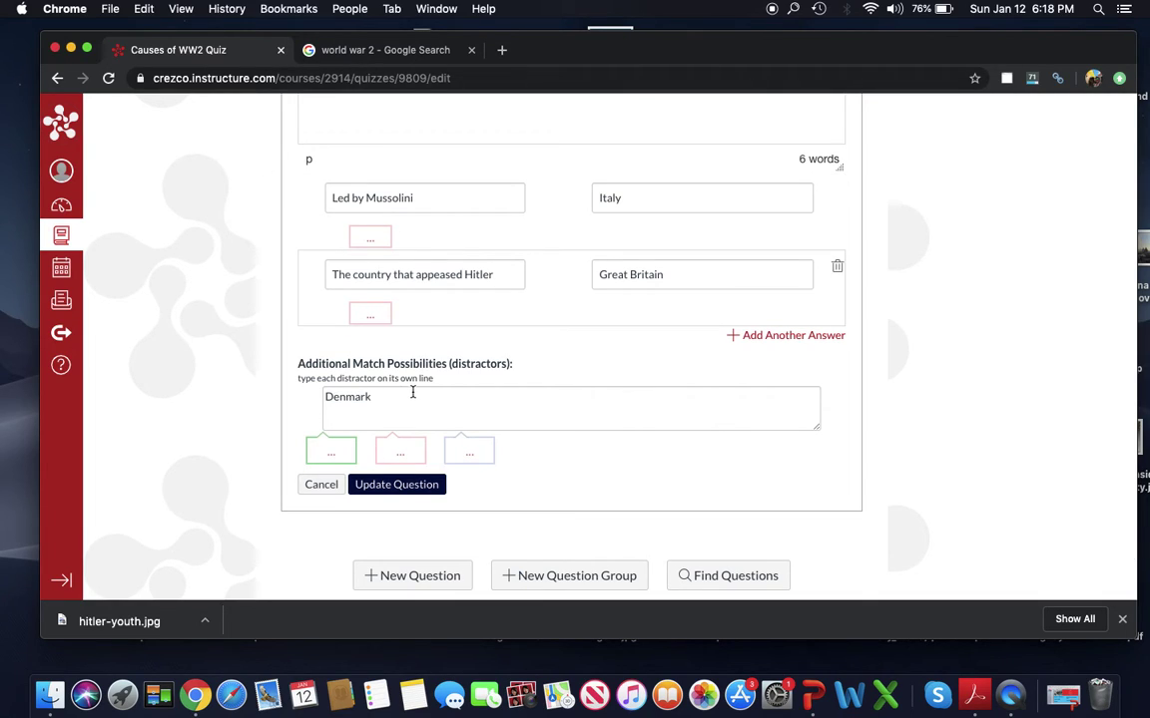
key(Return)
click(418, 487)
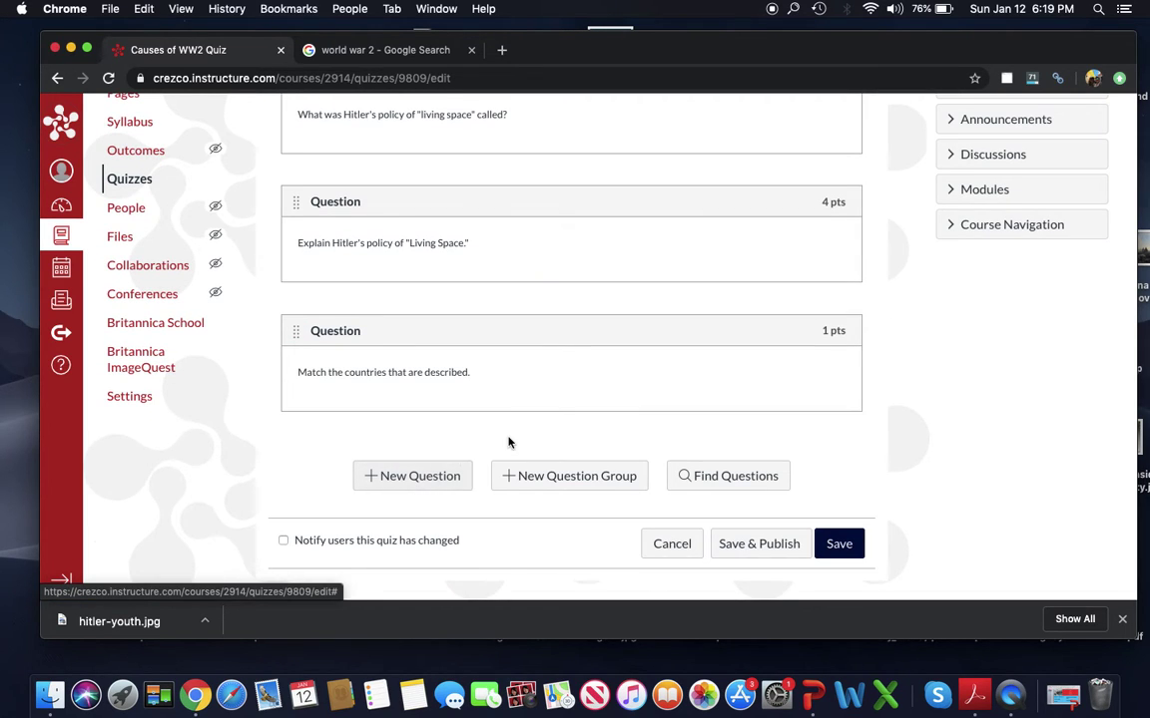
- Look over the quiz's question list and save the quiz without publishing it
scroll(508, 442, up, 5)
scroll(508, 443, down, 4)
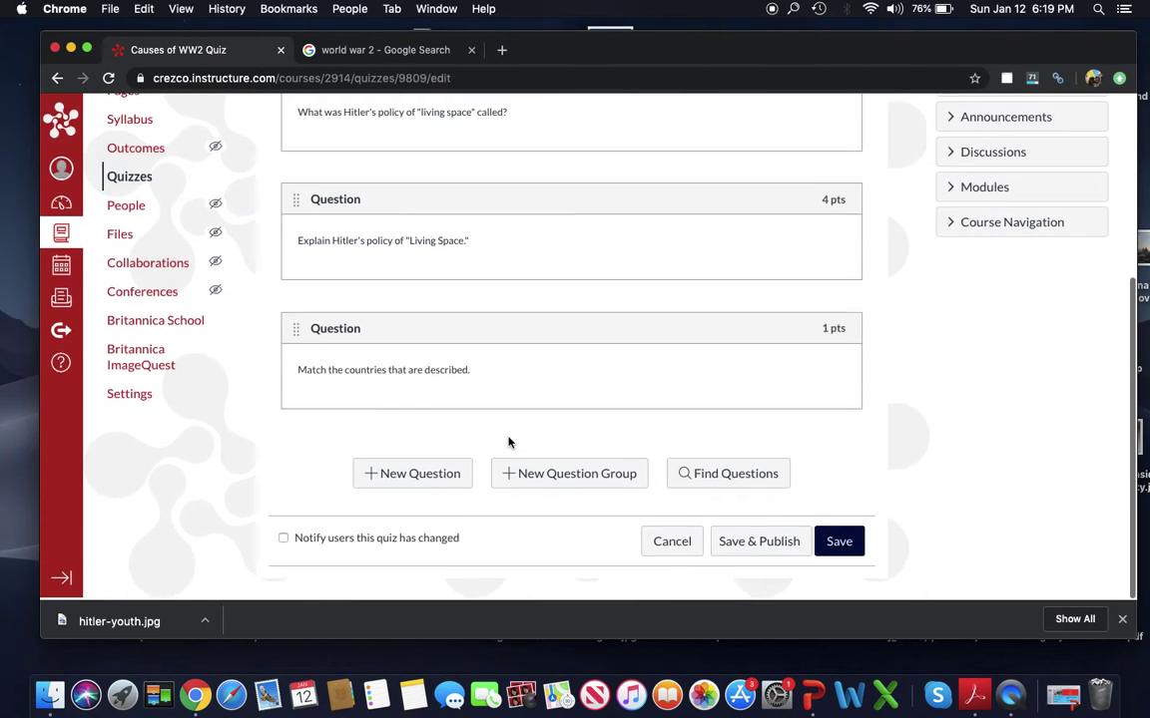
scroll(508, 442, down, 2)
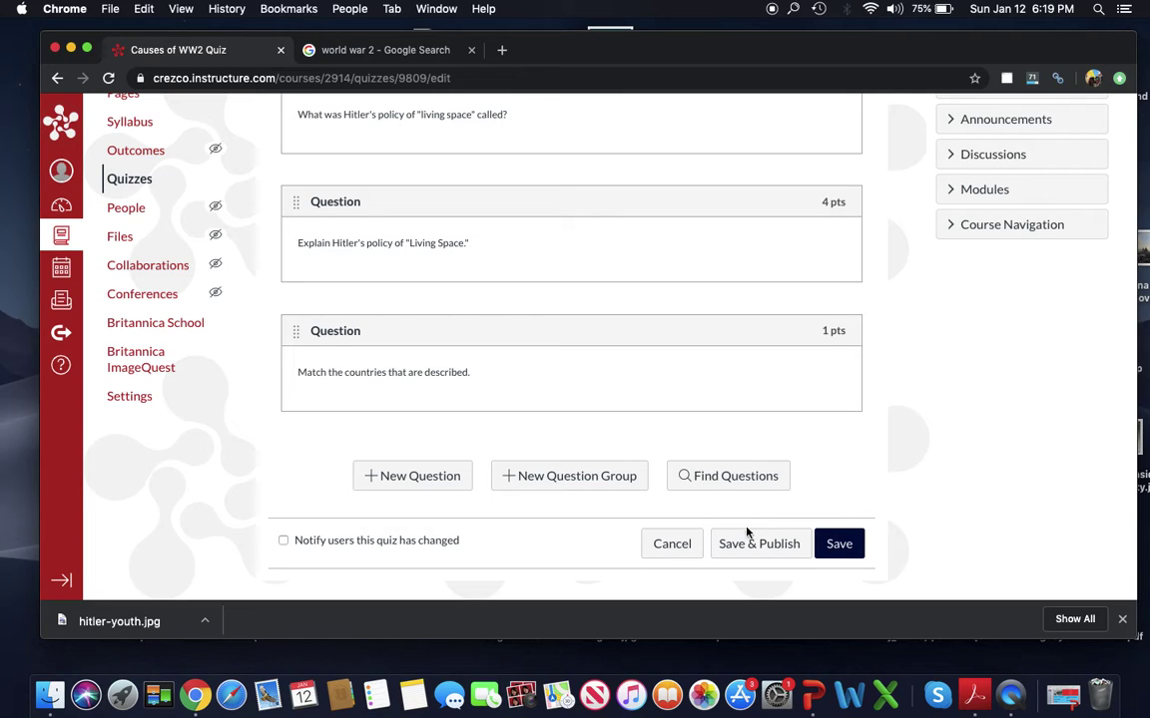
click(838, 543)
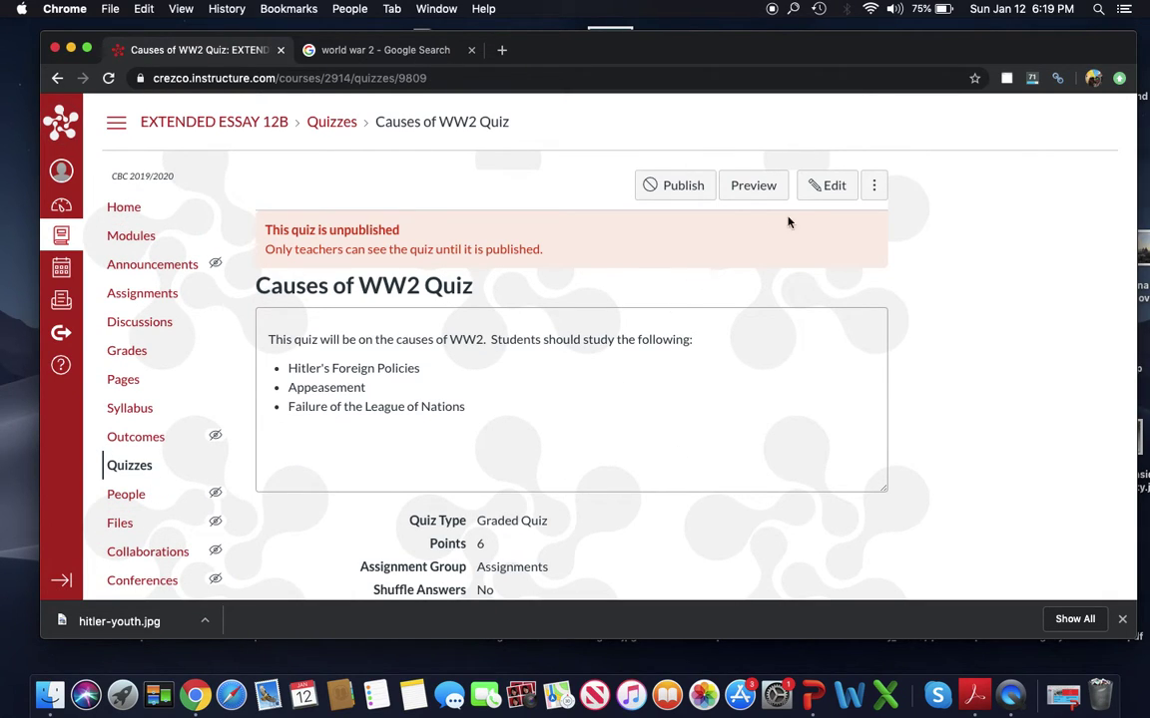
- Reopen the quiz for editing and enable the Time Limit option in its settings
click(832, 193)
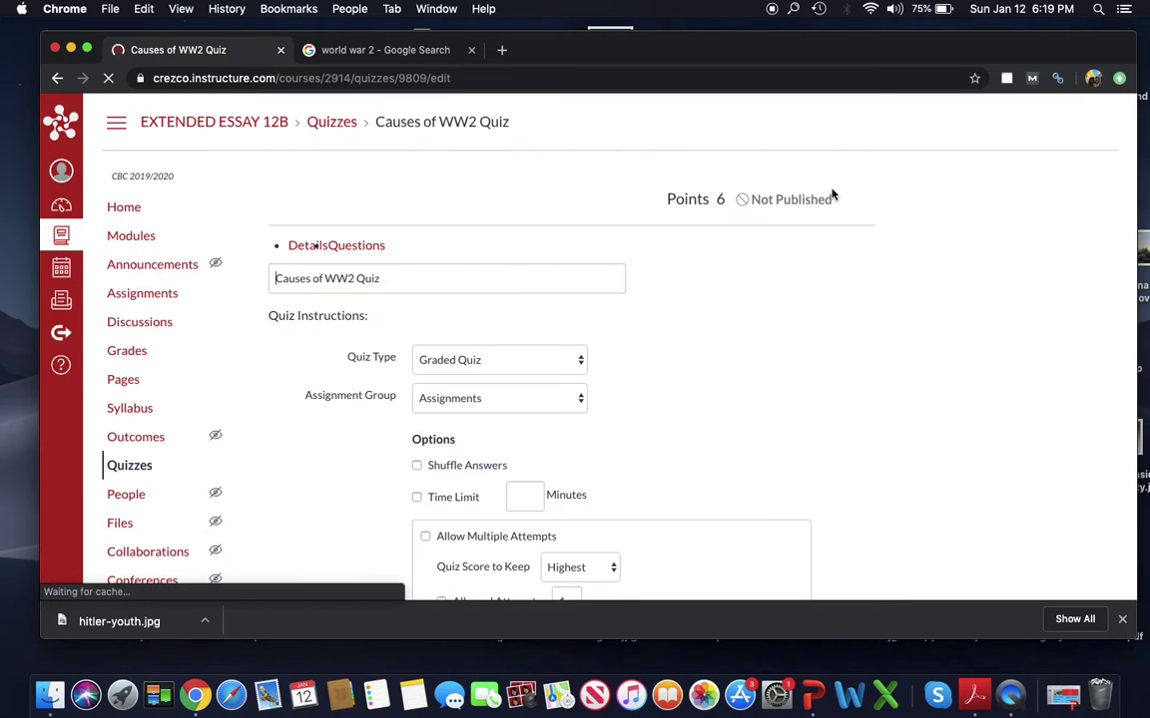
scroll(685, 399, down, 5)
scroll(686, 396, up, 1)
scroll(685, 395, up, 3)
scroll(685, 395, down, 7)
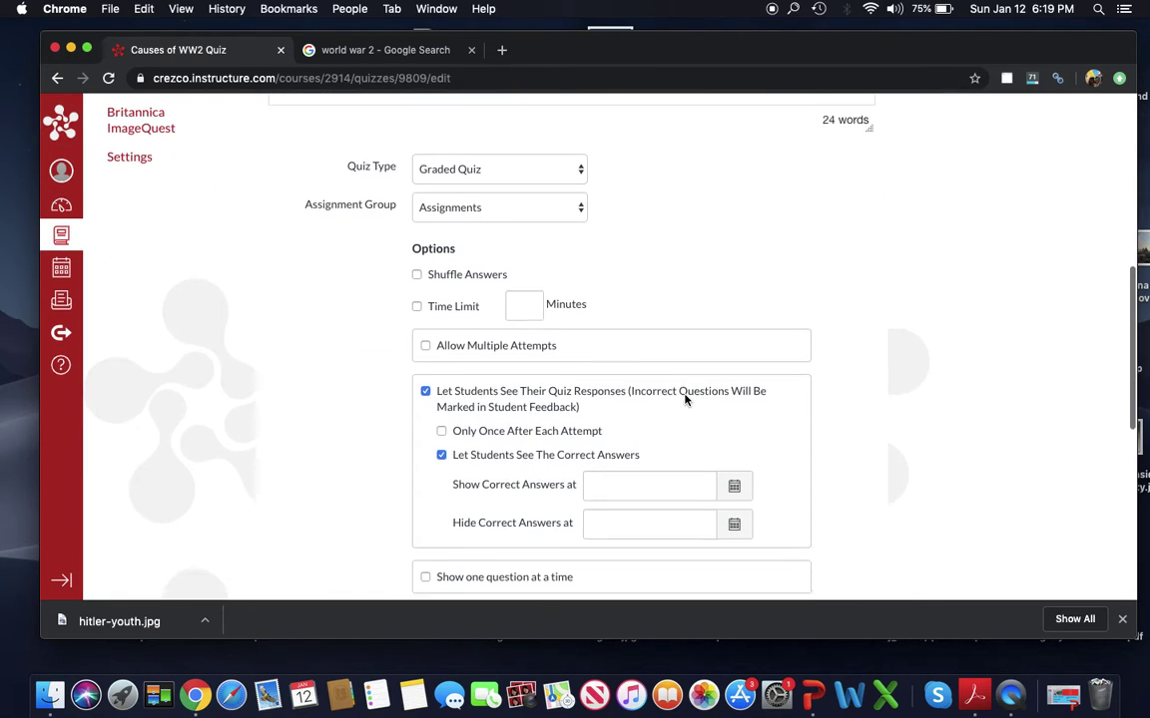
scroll(684, 399, down, 1)
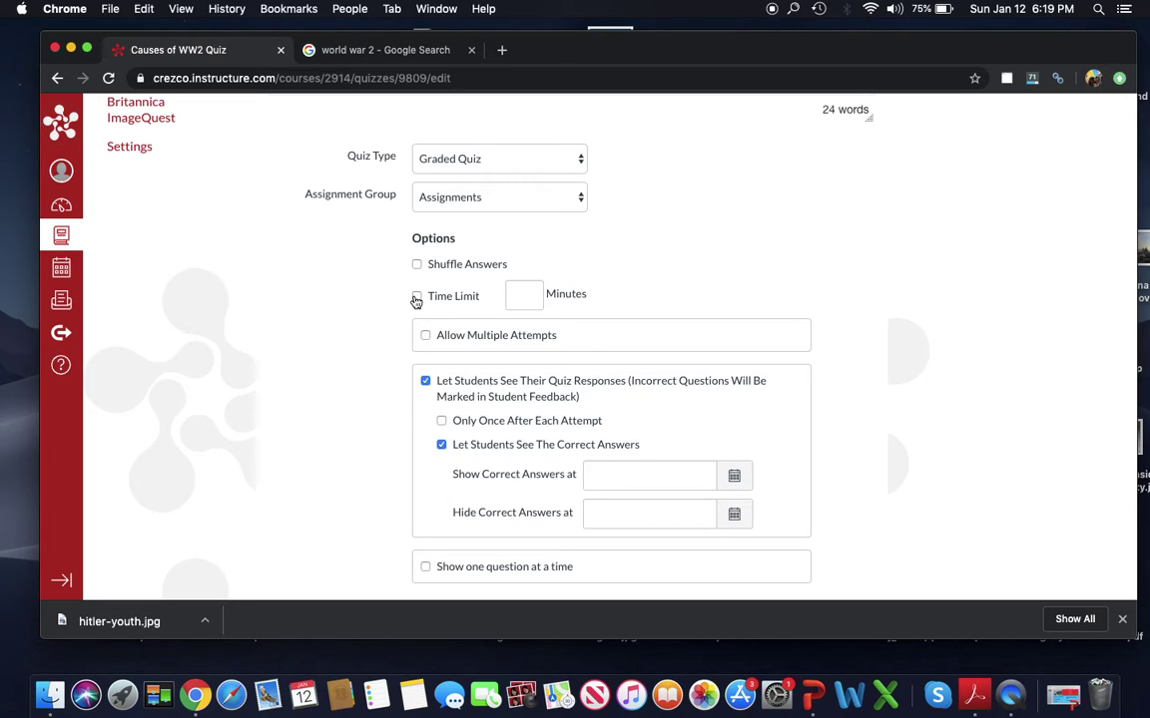
click(416, 298)
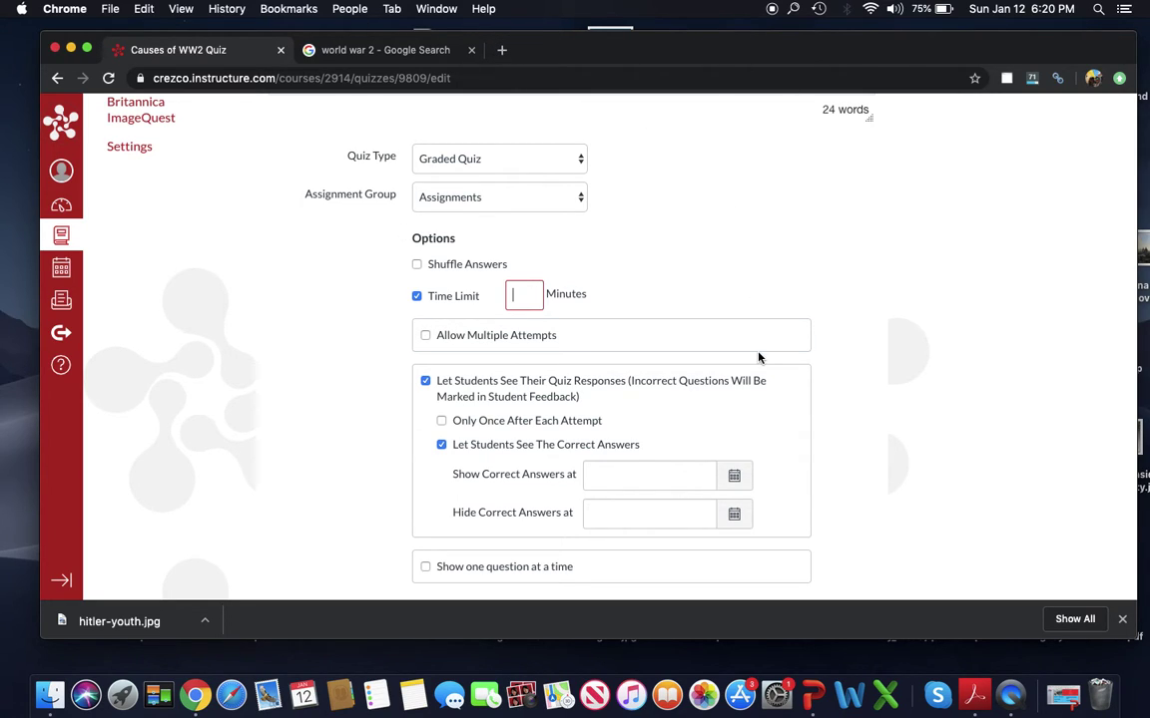
- Try the Allow Multiple Attempts option for the quiz, then leave it disabled
scroll(757, 355, down, 2)
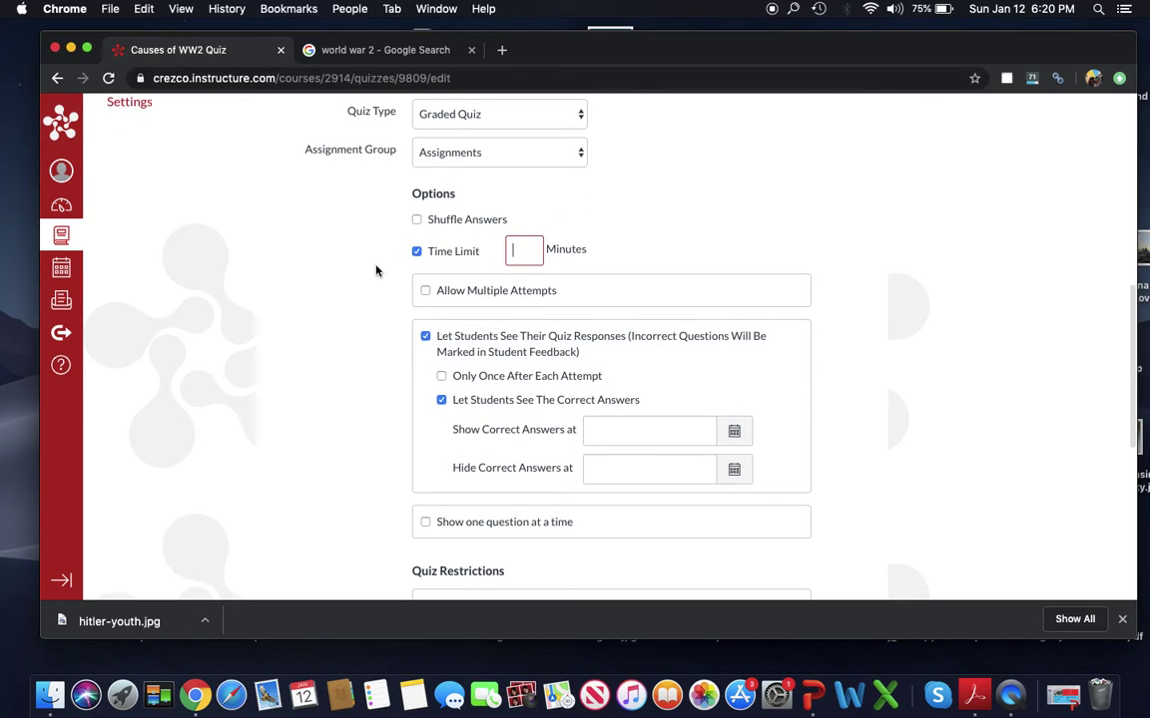
click(426, 291)
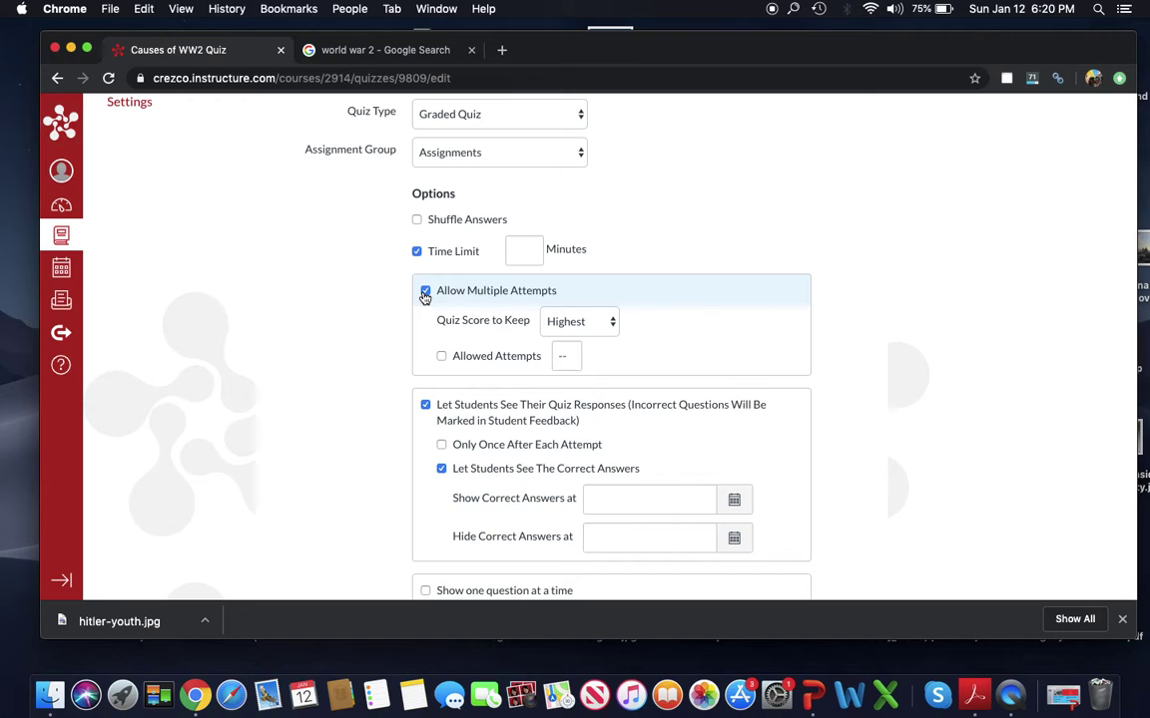
click(425, 290)
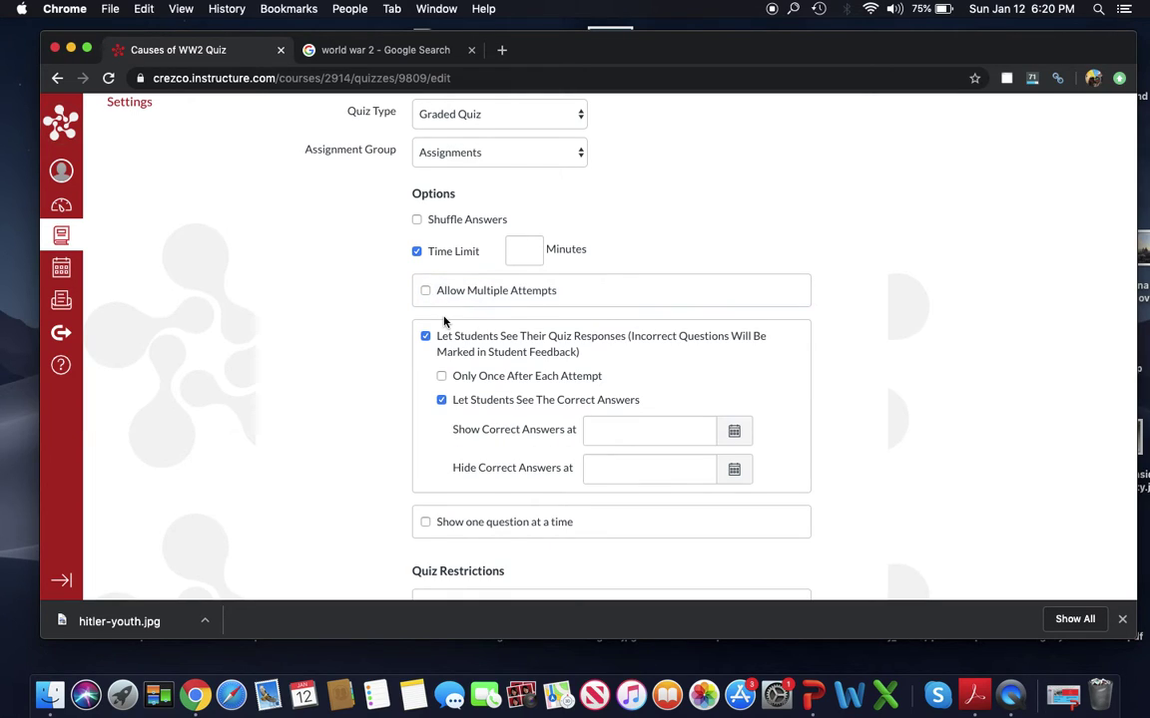
- Switch Let Students See Their Quiz Responses off and on again, and re-enable Let Students See The Correct Answers
scroll(445, 321, down, 1)
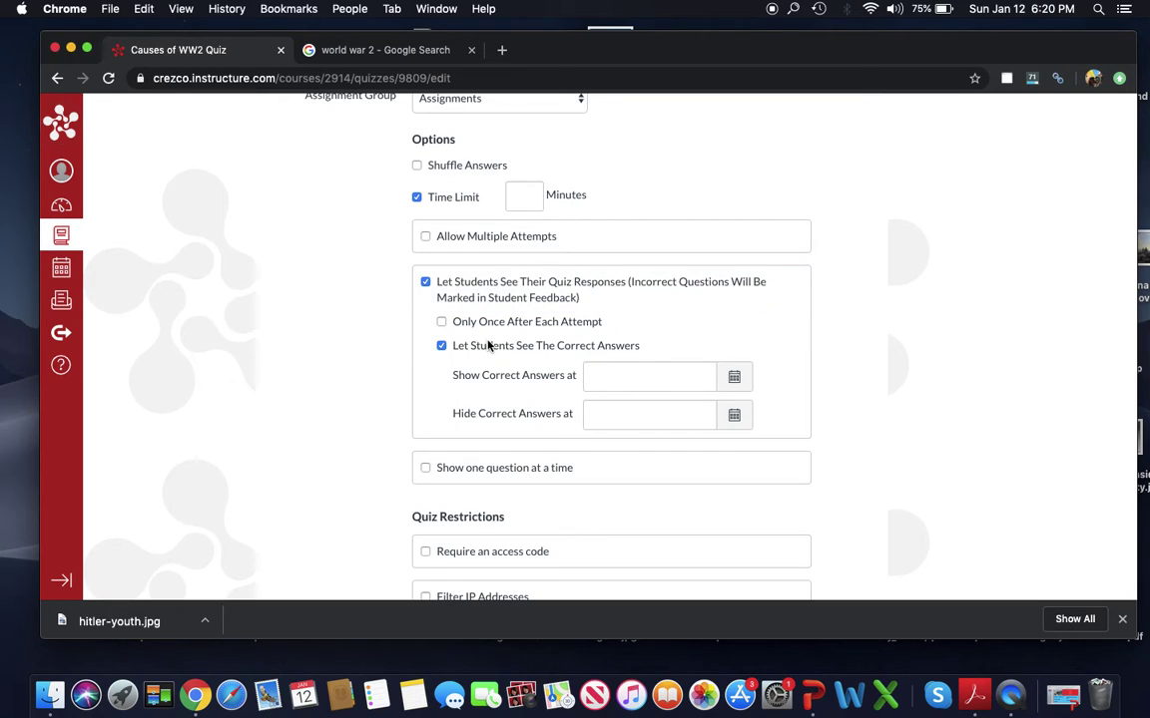
click(426, 284)
click(426, 284)
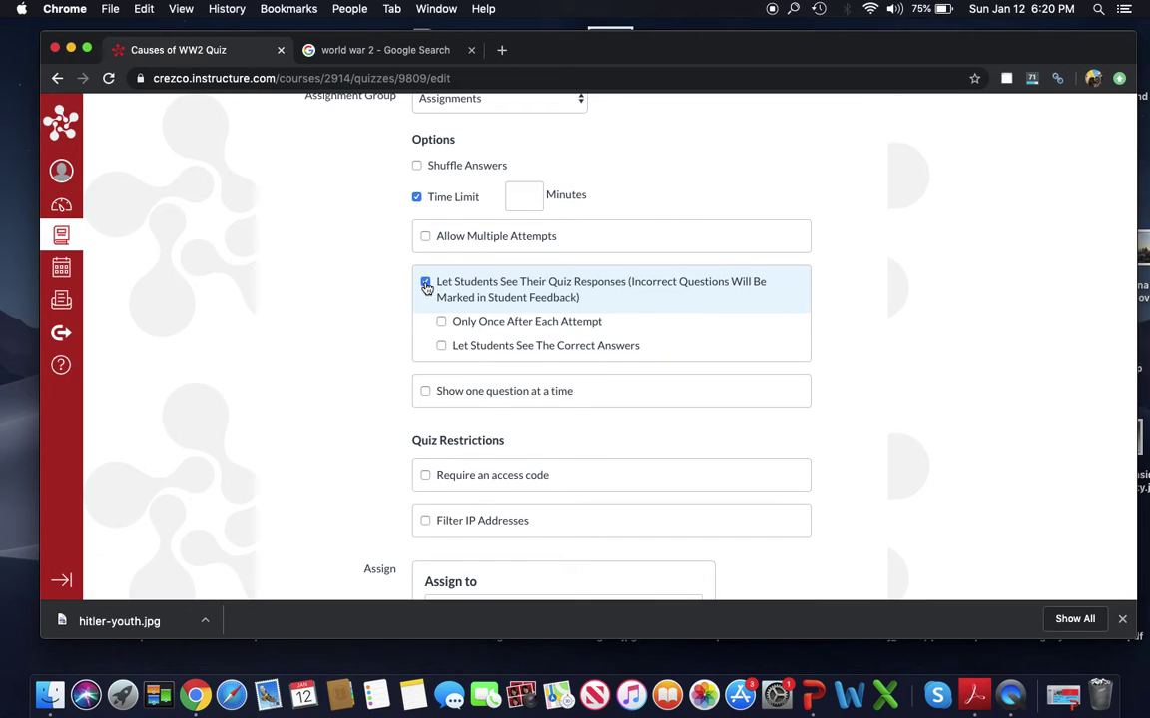
click(441, 346)
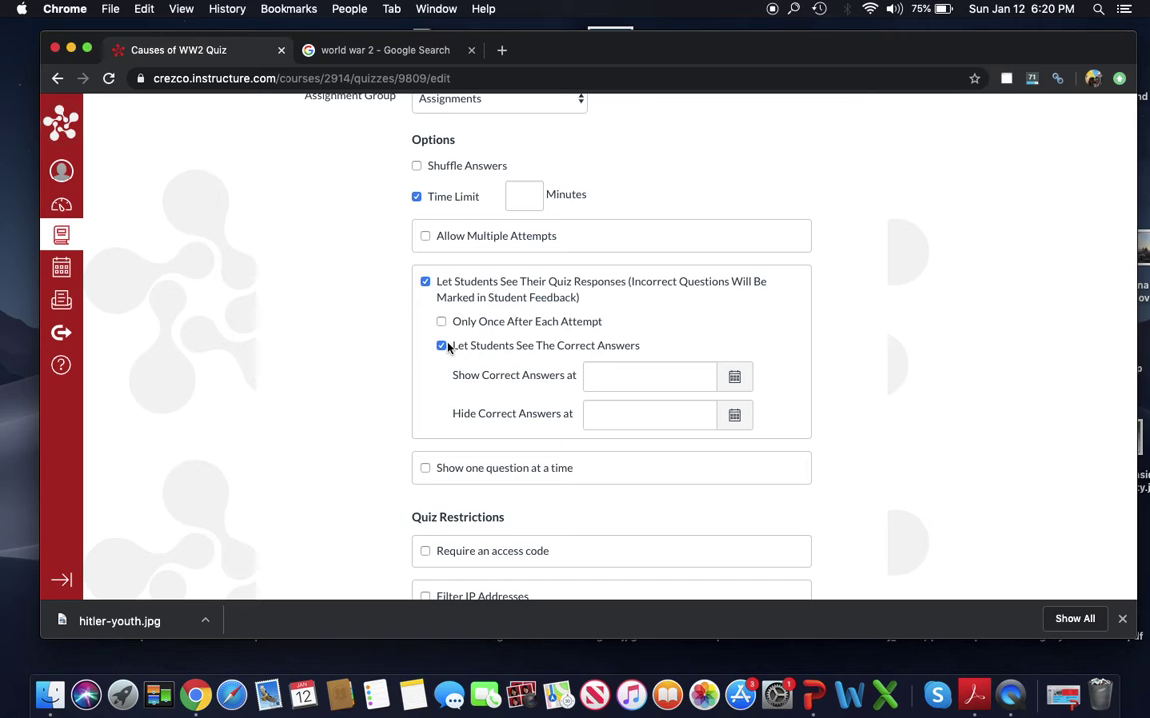
- Enable Show one question at a time, leaving Lock questions after answering disabled
scroll(448, 346, down, 3)
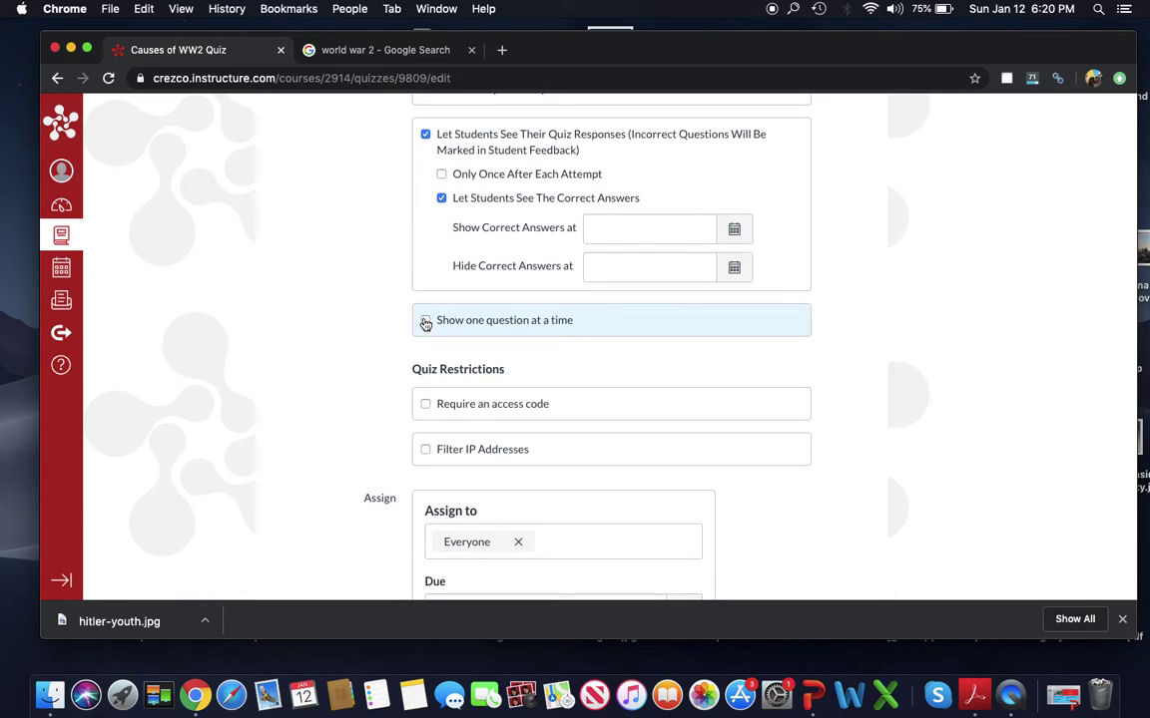
click(425, 321)
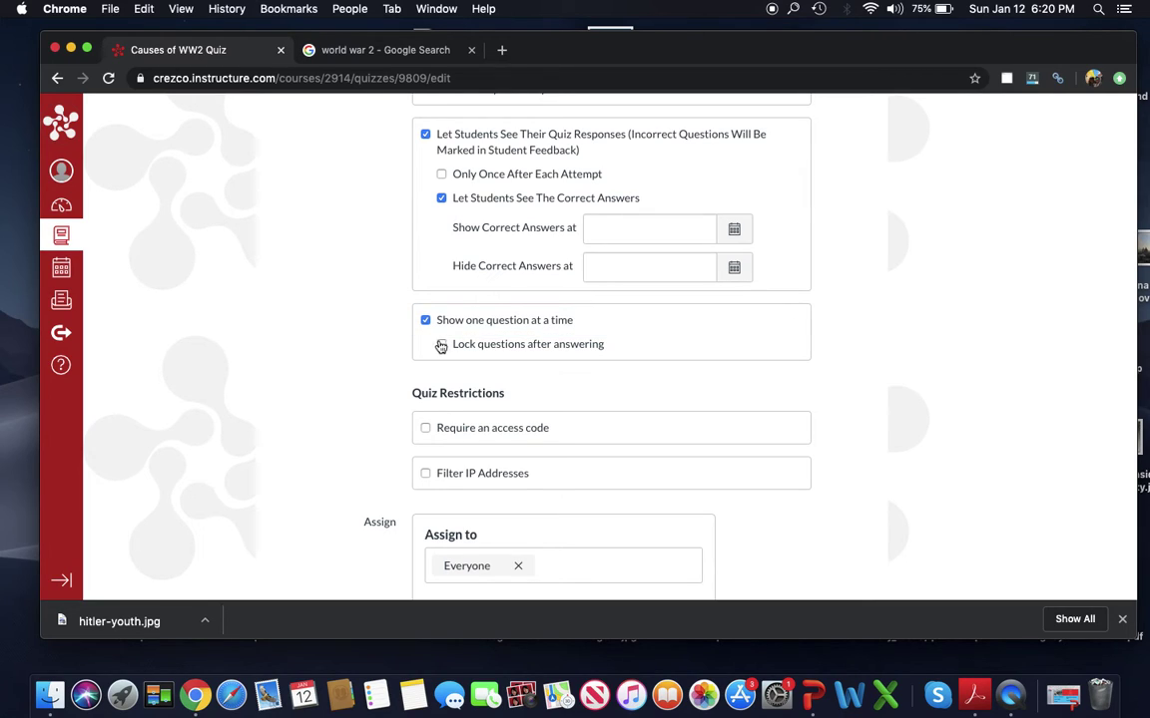
click(444, 347)
click(442, 346)
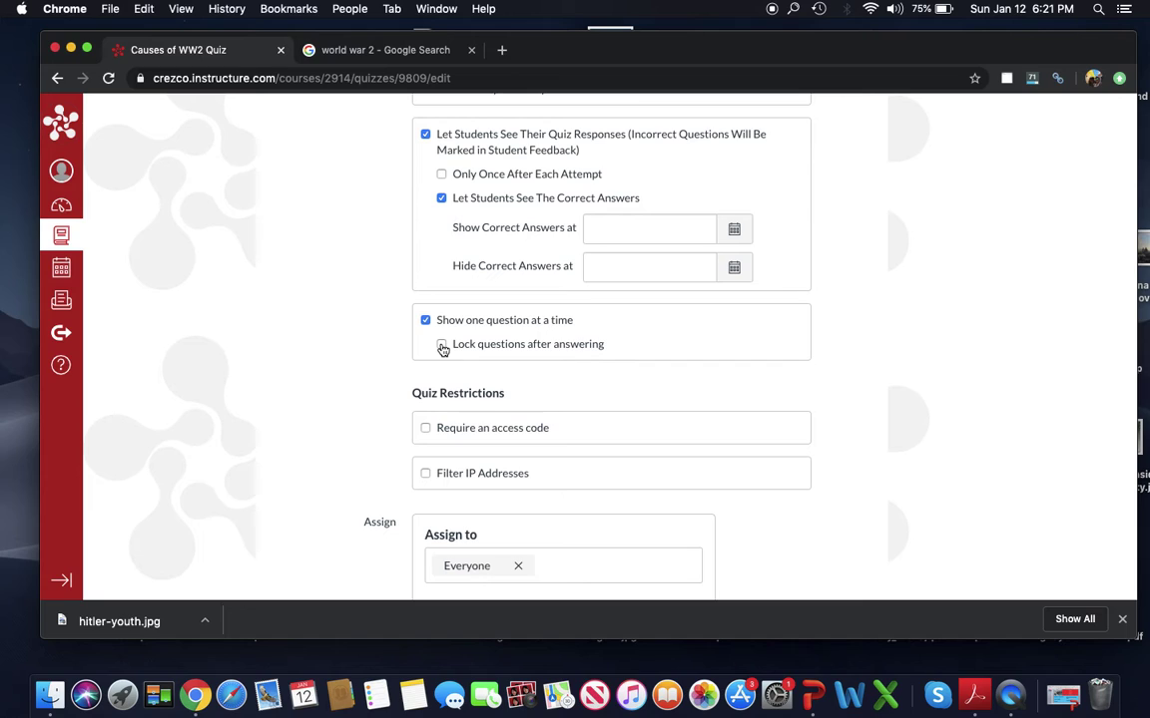
- Set the quiz's due date to January 21, 2020
scroll(312, 356, down, 5)
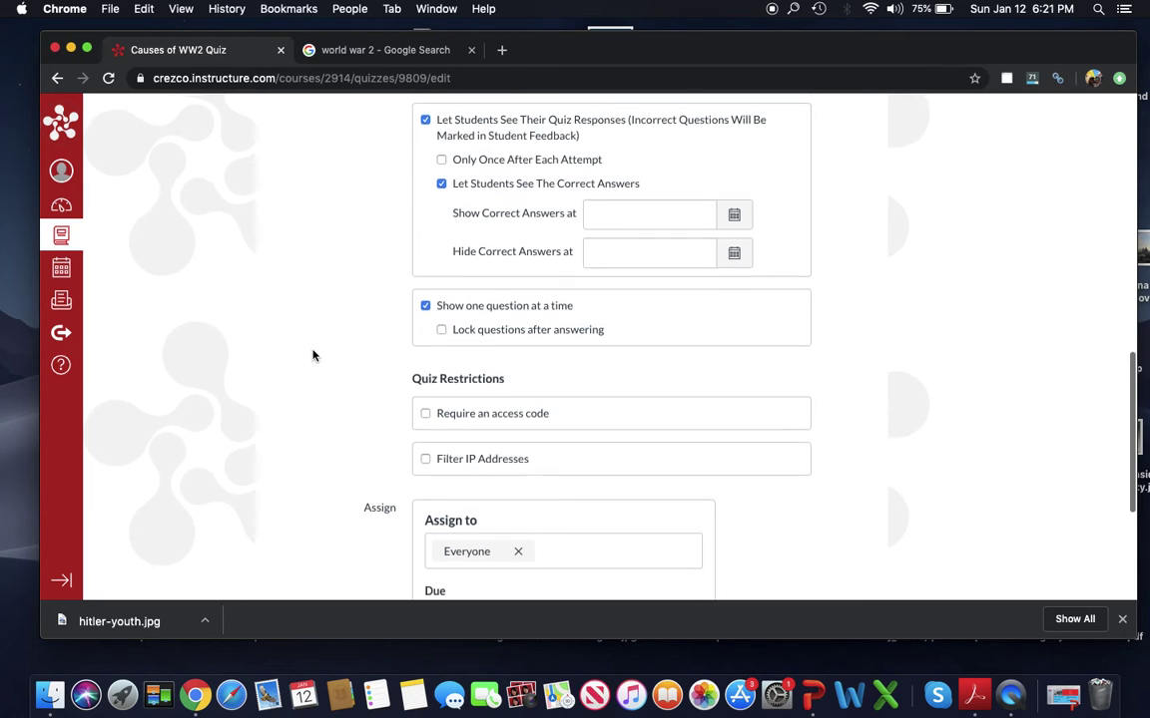
scroll(592, 354, down, 2)
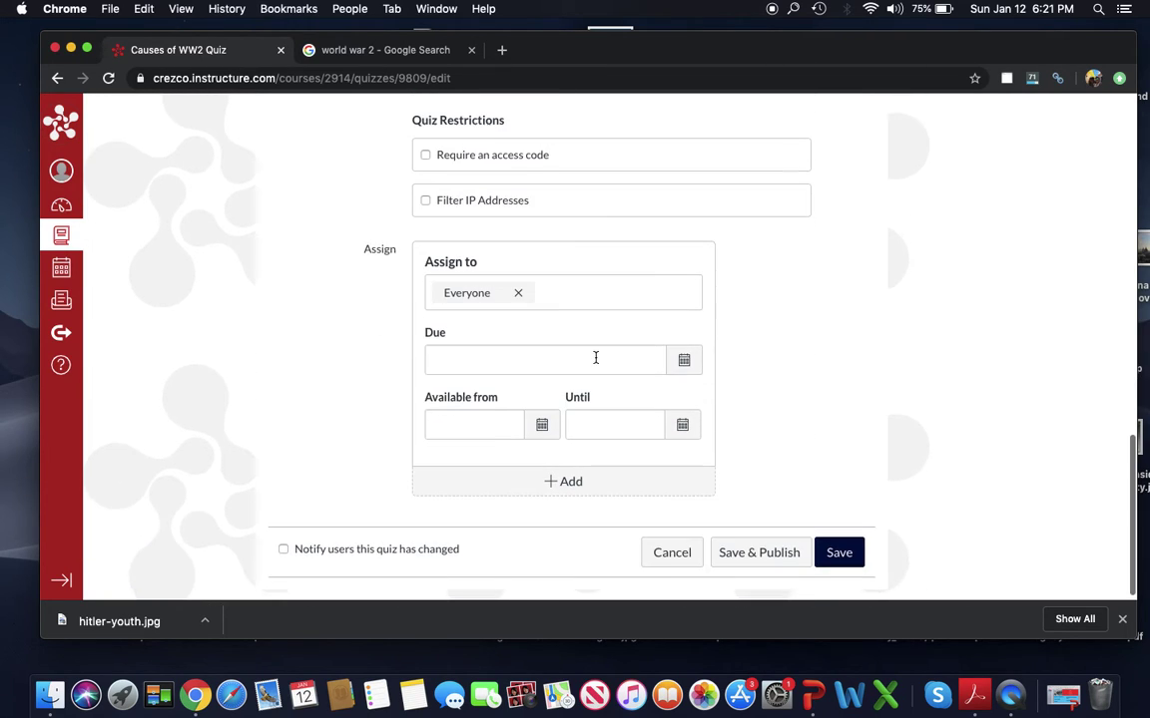
click(683, 360)
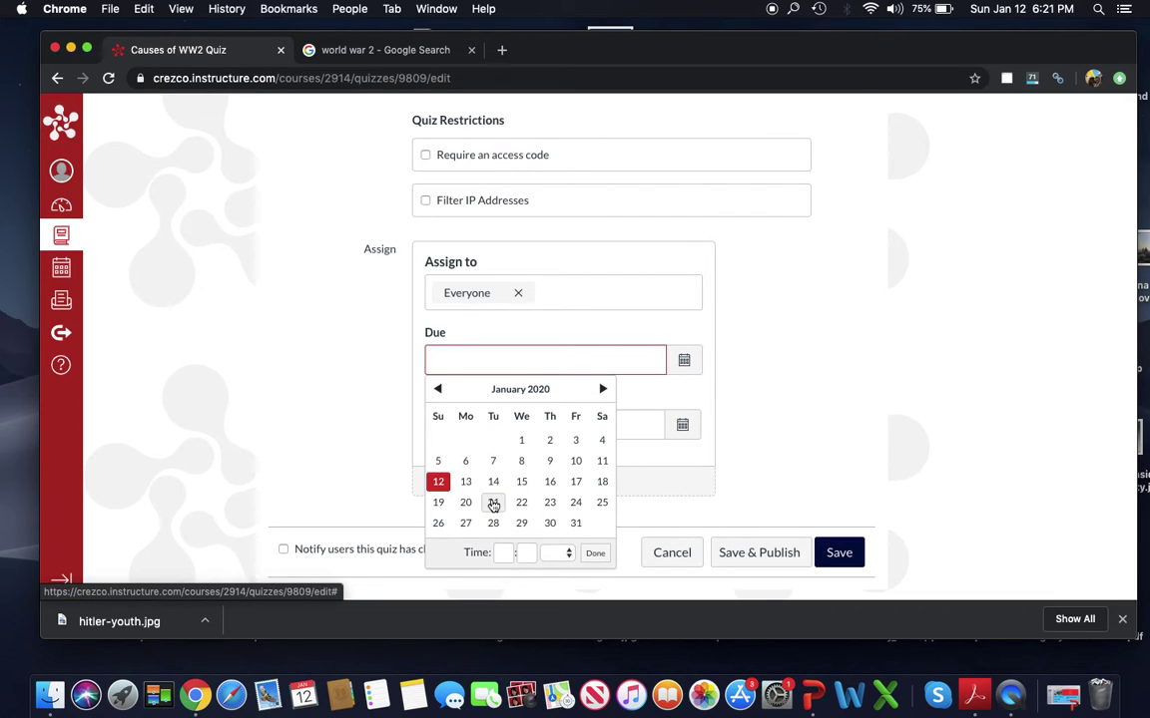
click(493, 503)
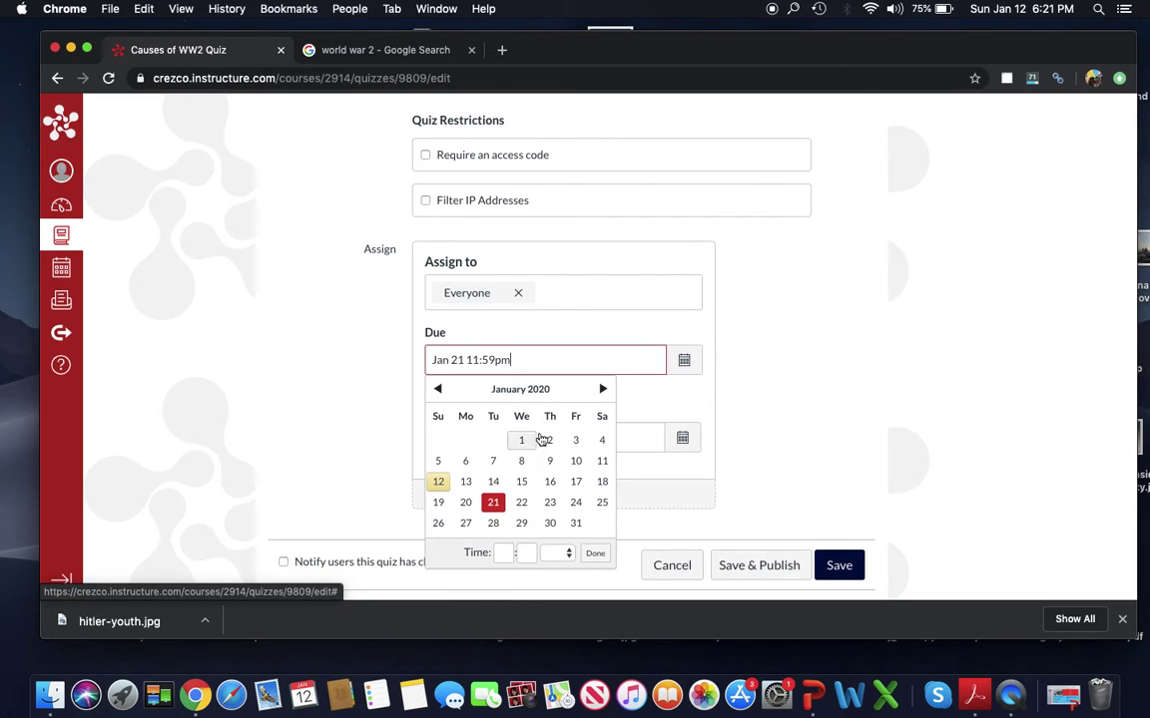
click(495, 360)
drag(495, 361, 467, 360)
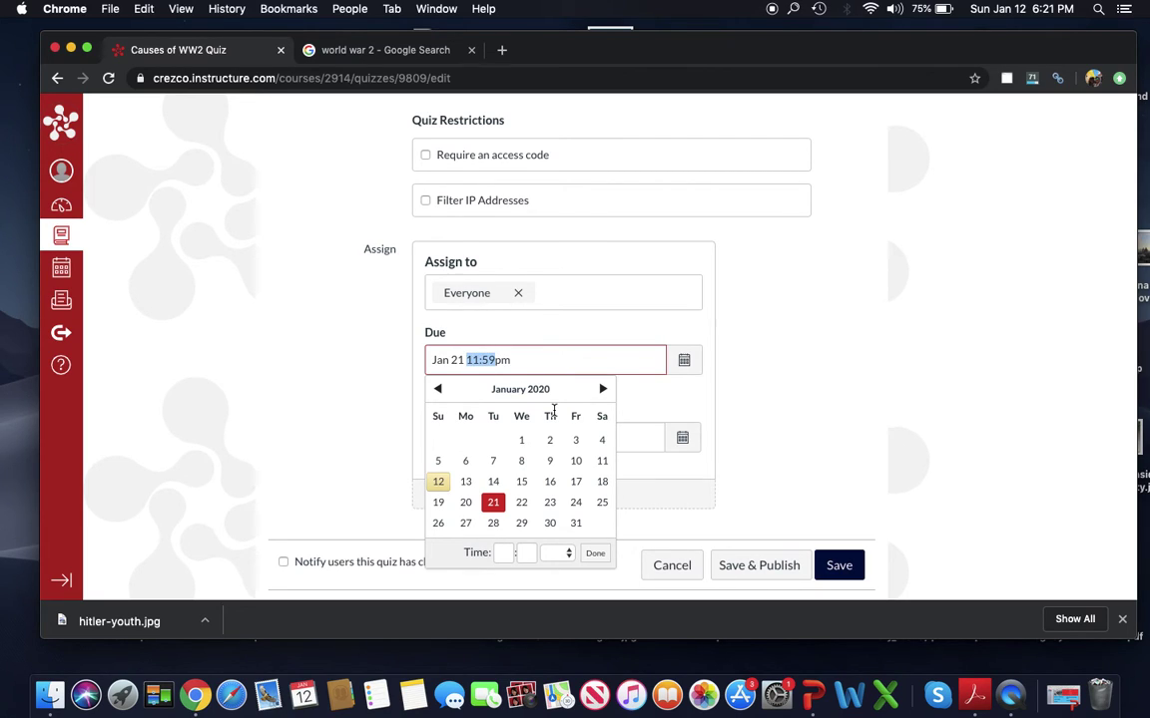
- Set the quiz's due time on January 21 to 8:45 am
click(502, 552)
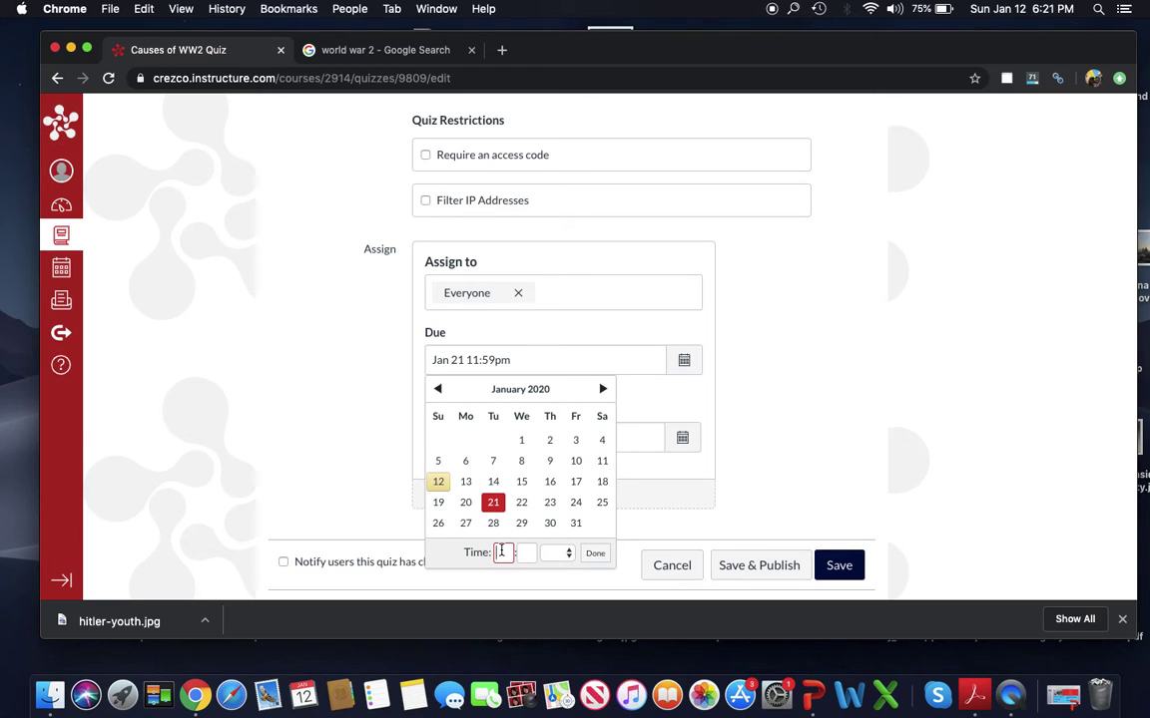
text(8)
key(Tab)
text(45)
click(557, 554)
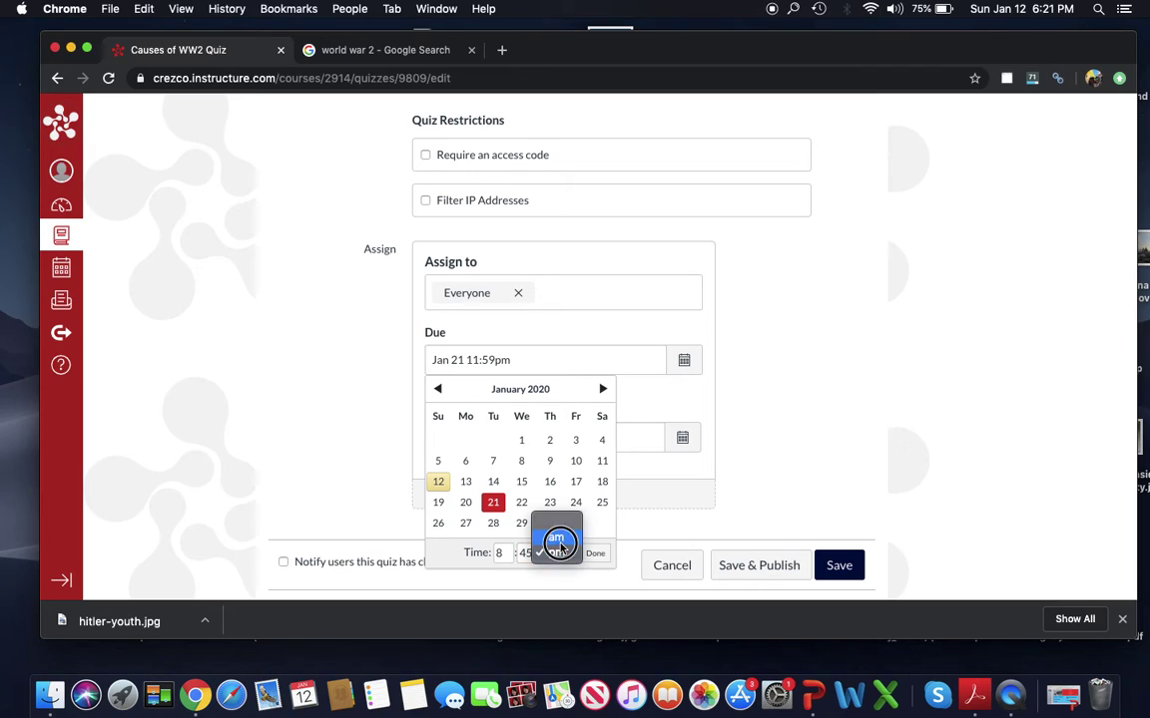
click(554, 538)
click(593, 555)
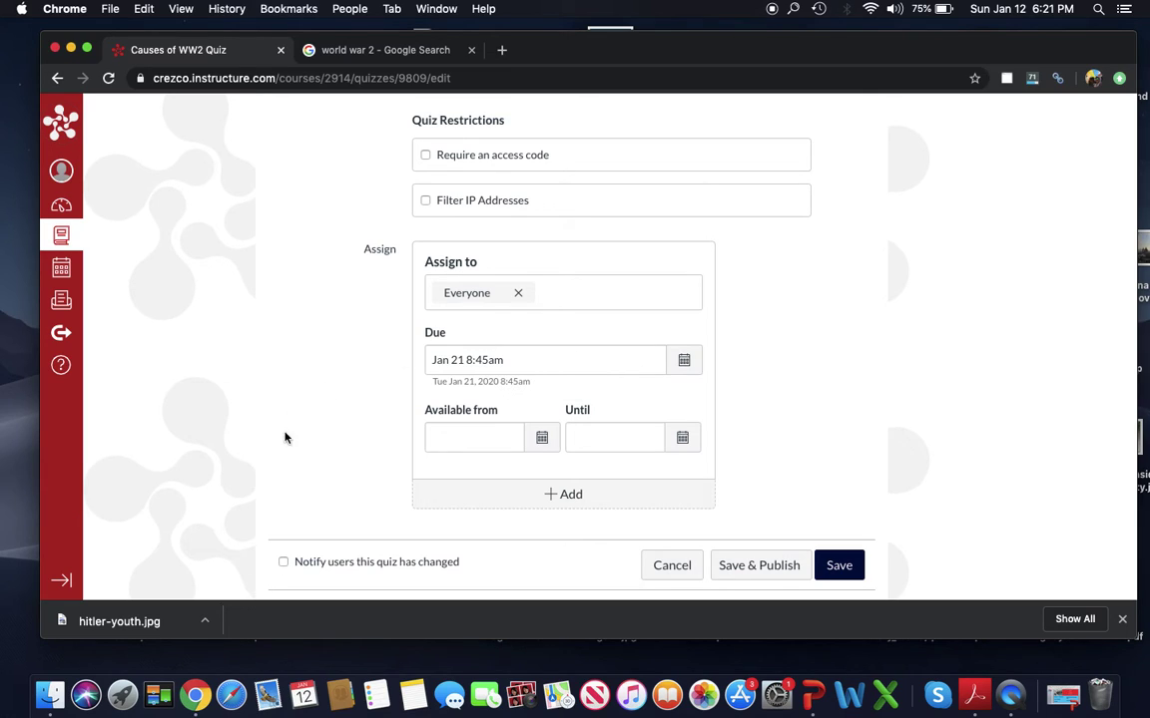
- Make the quiz available from January 21, 2020 at 8:00 am
click(544, 438)
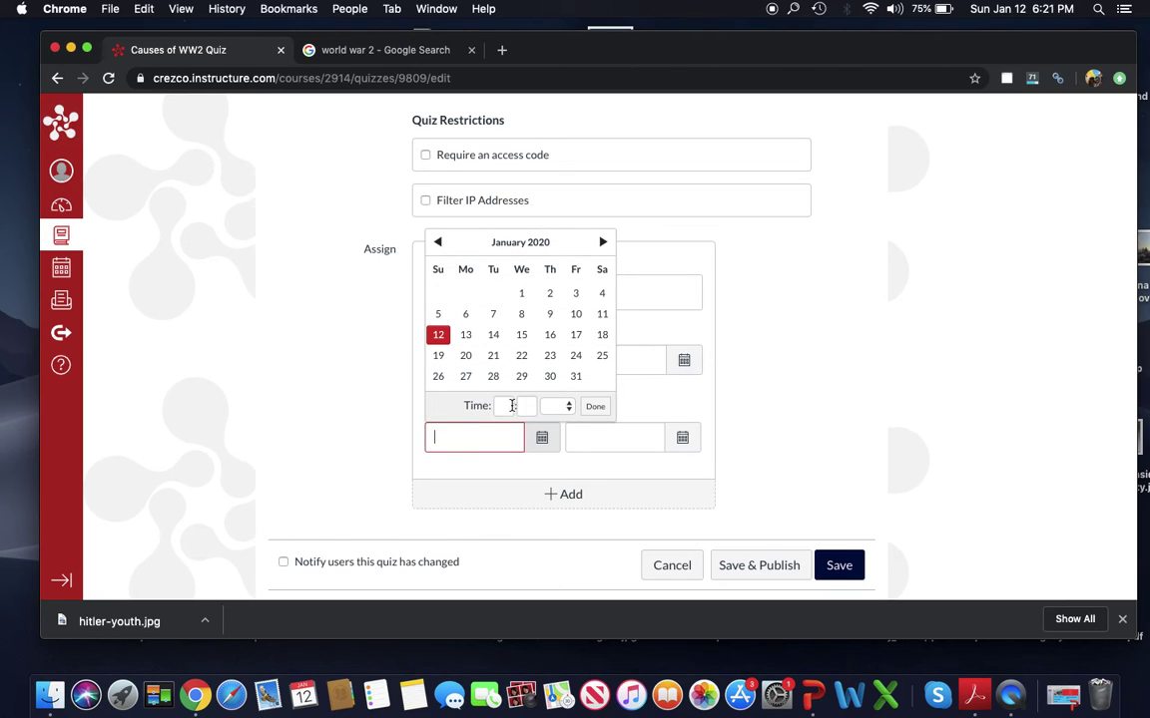
click(494, 356)
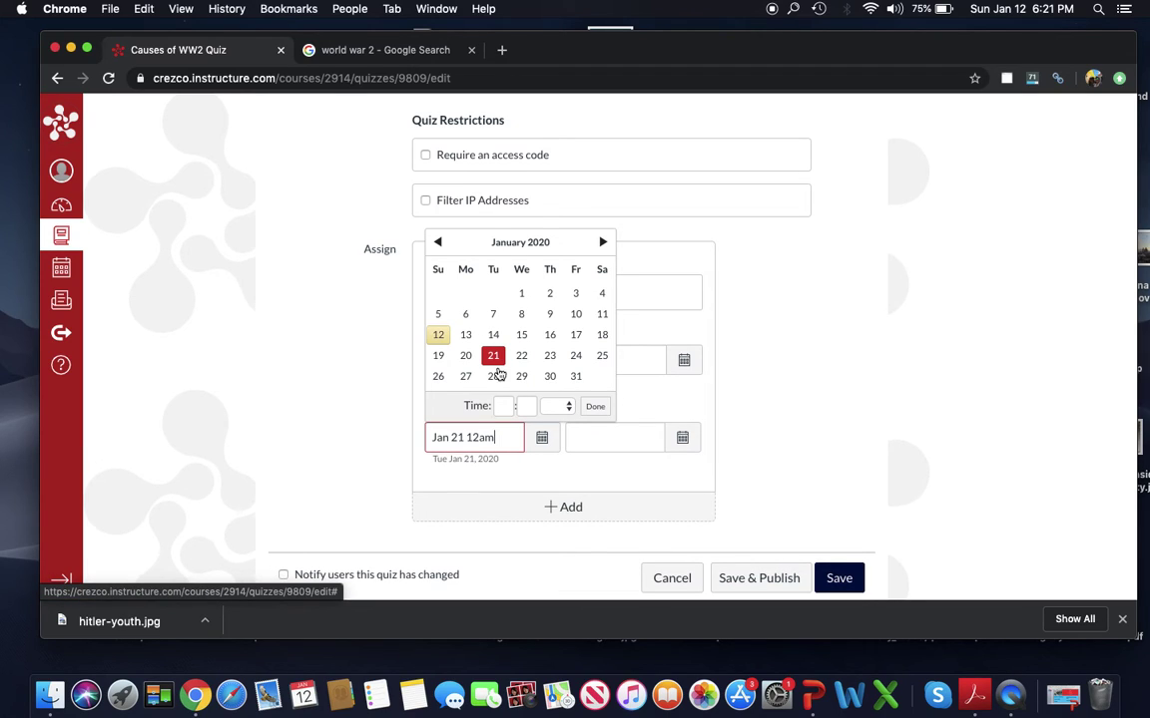
text(8)
click(522, 402)
text(30)
click(555, 406)
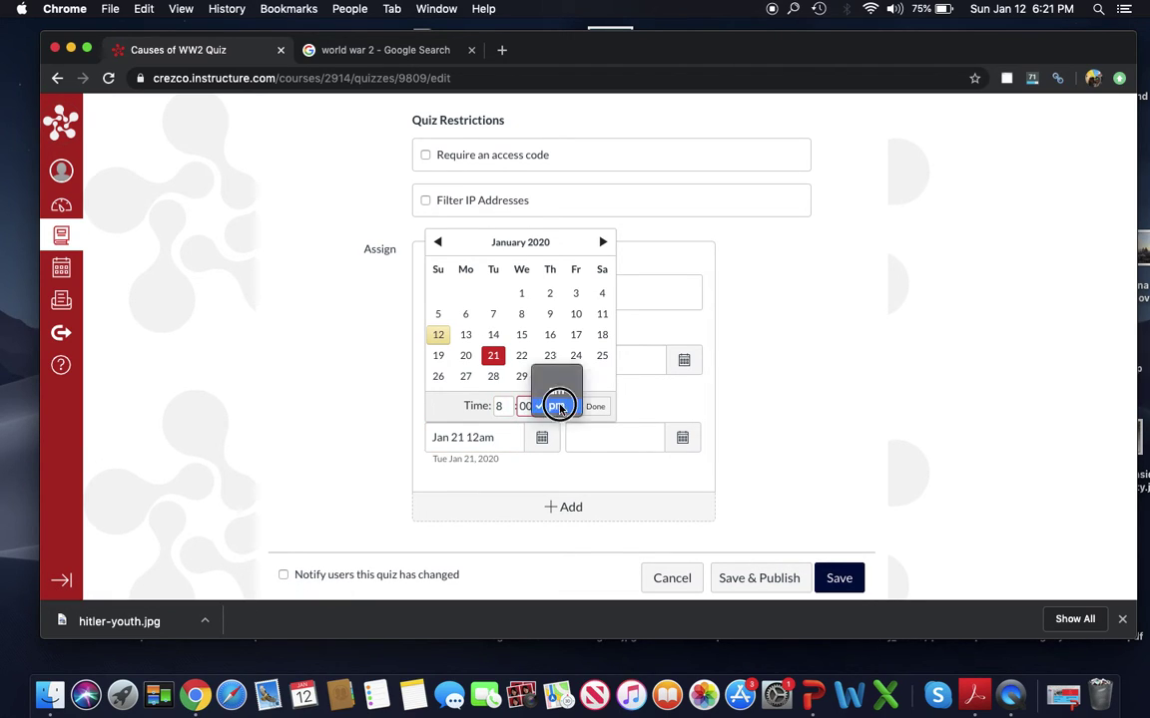
click(554, 380)
click(594, 409)
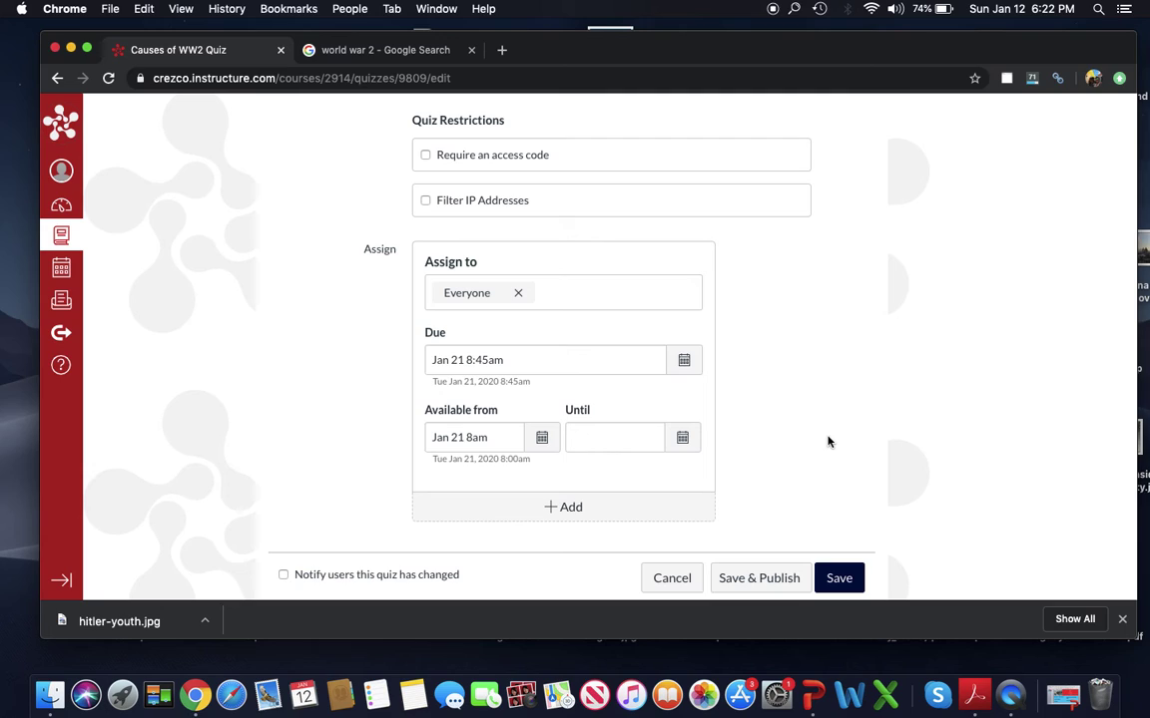
- Leave the Until date empty, then save and publish the quiz
click(684, 439)
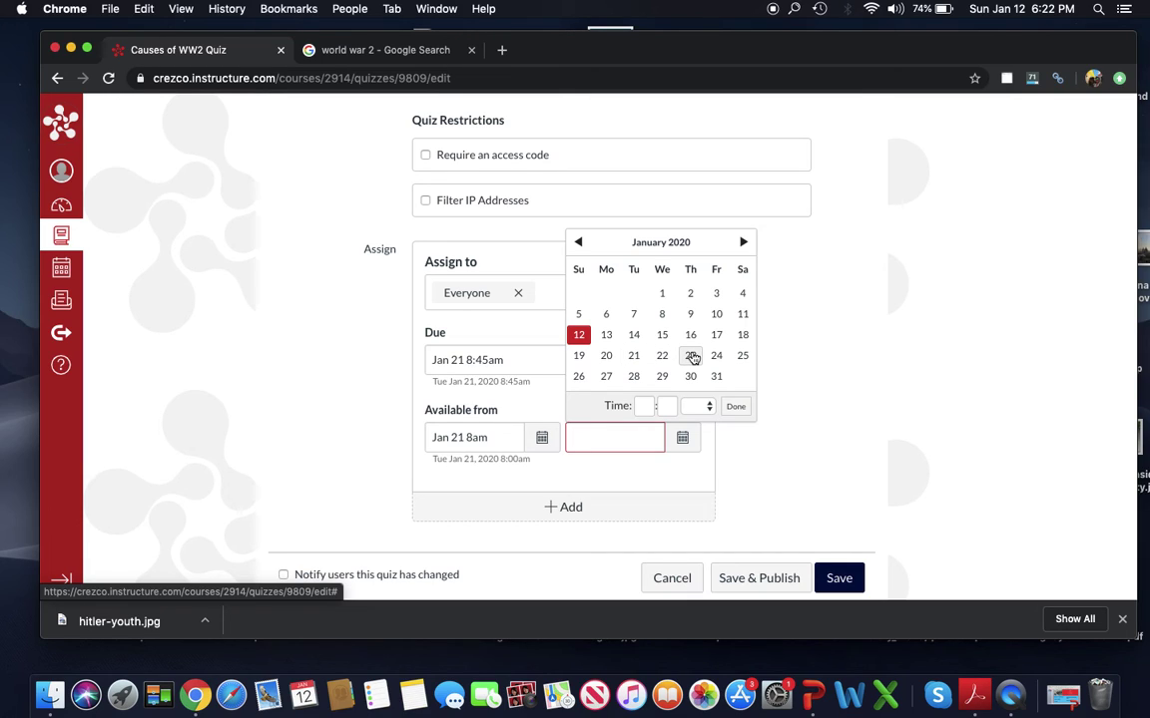
click(821, 435)
scroll(821, 434, up, 5)
scroll(804, 479, down, 5)
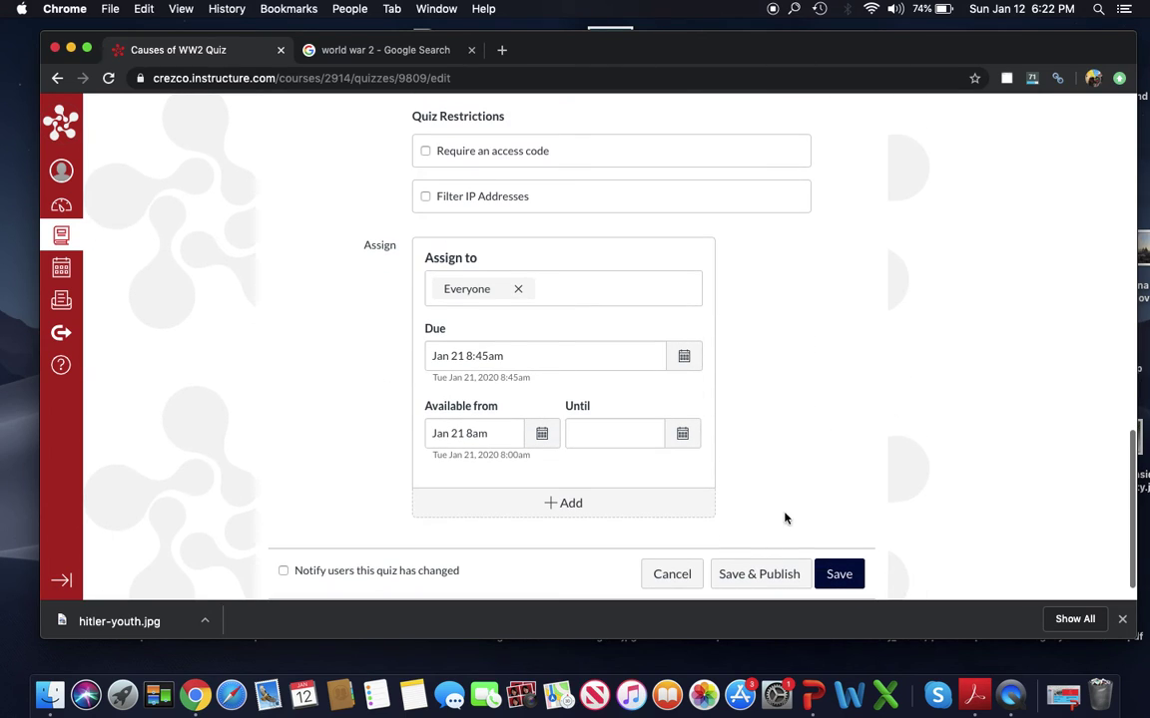
click(765, 570)
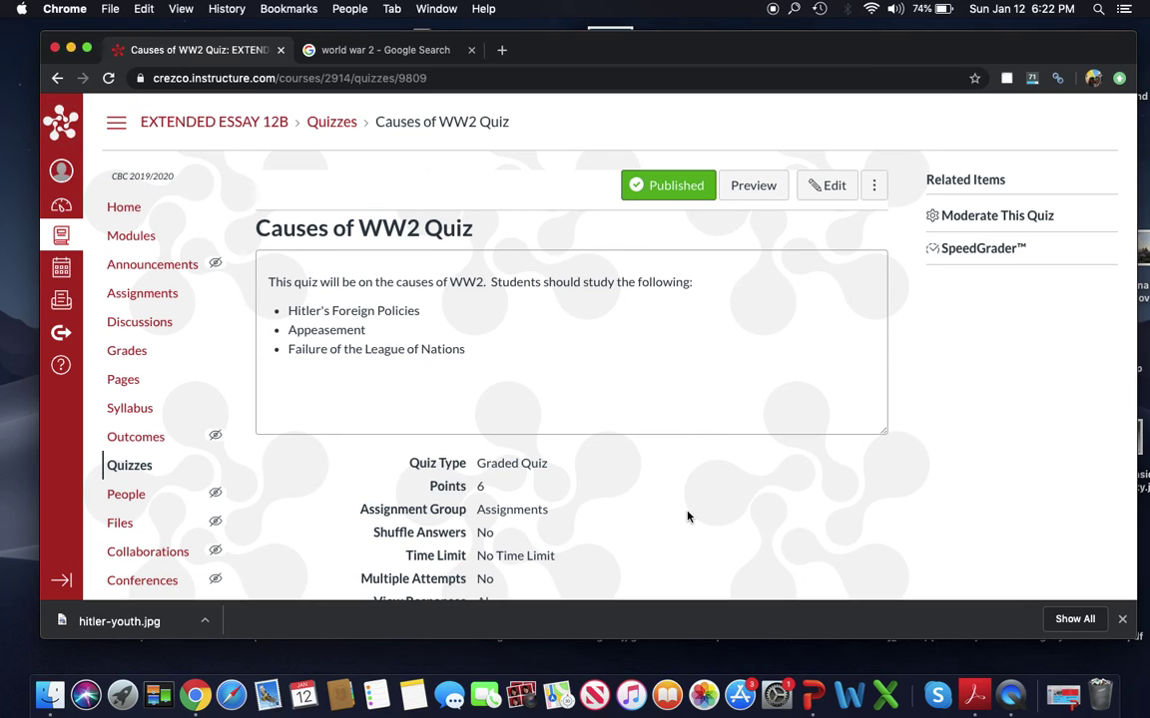
scroll(687, 516, down, 1)
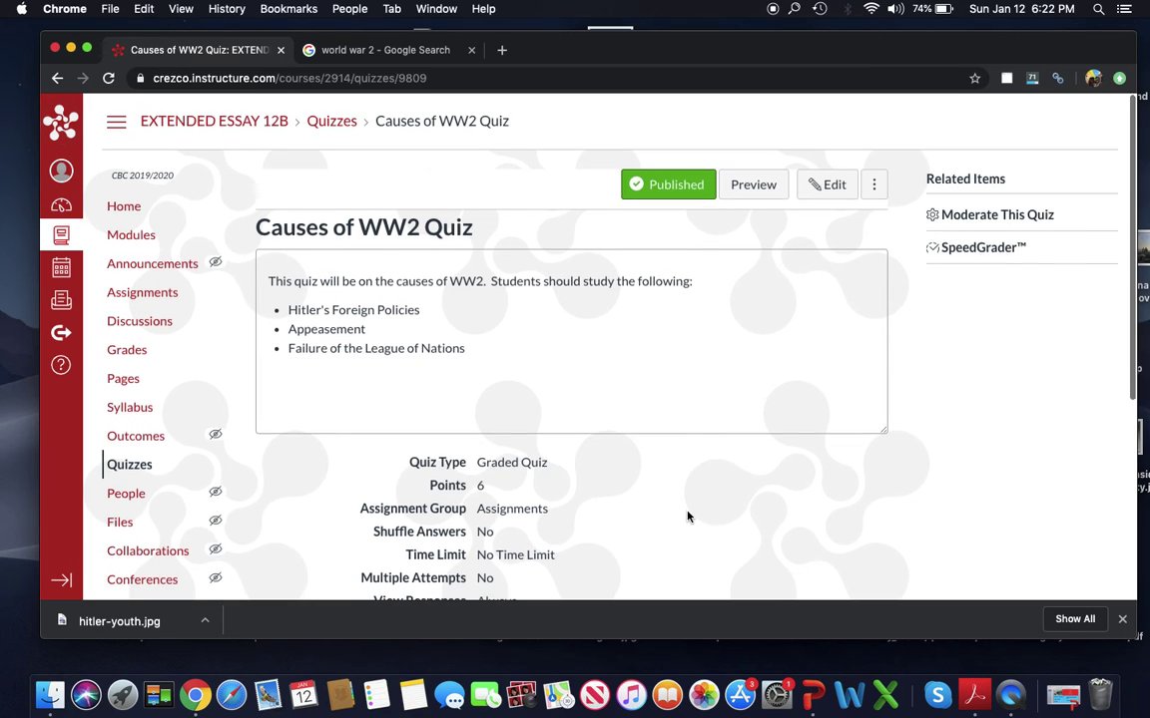
scroll(687, 516, down, 1)
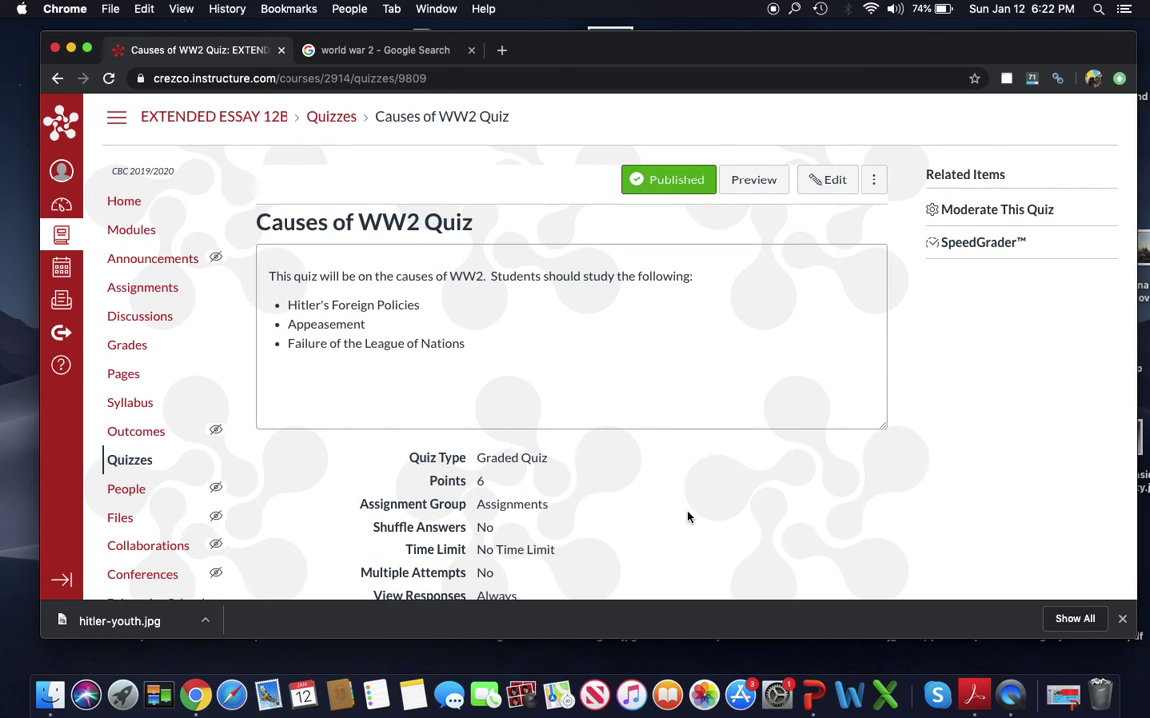
scroll(687, 516, up, 1)
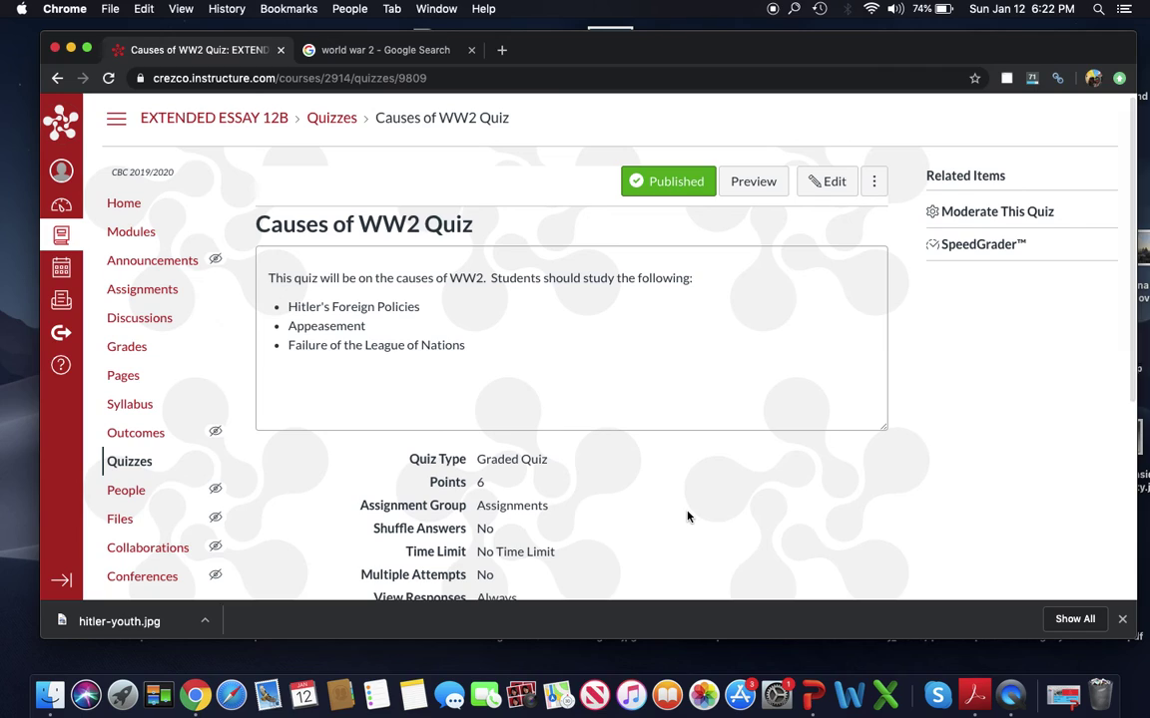
scroll(687, 516, up, 1)
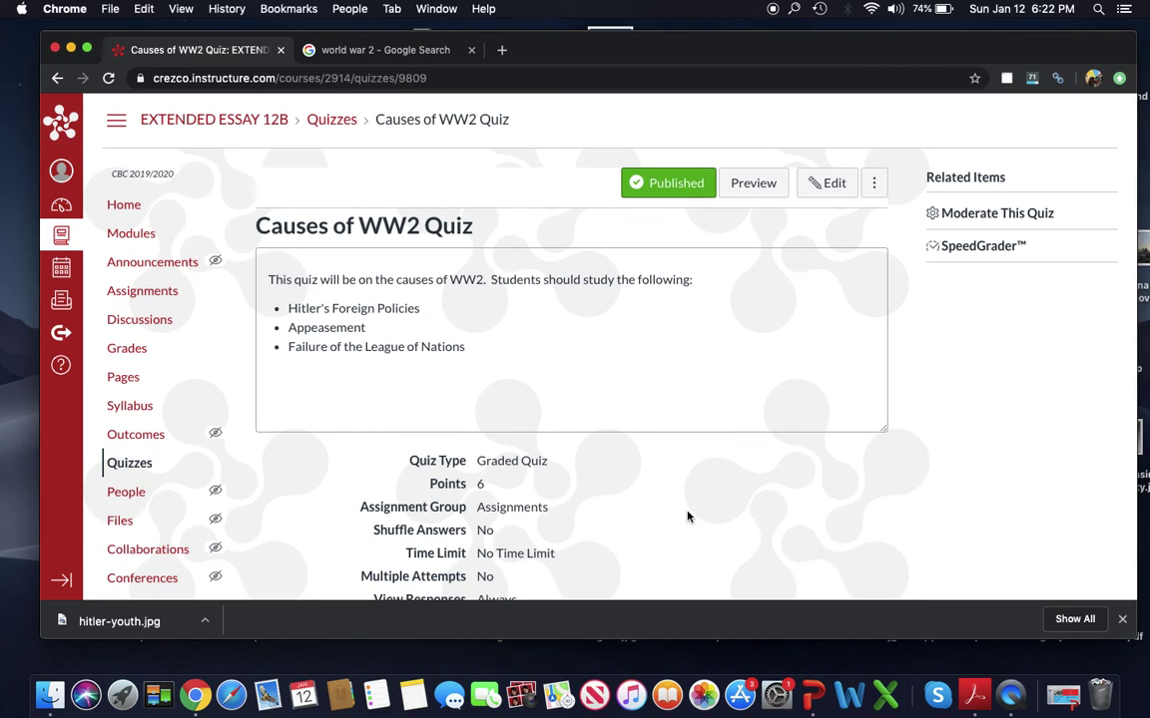
scroll(686, 515, up, 1)
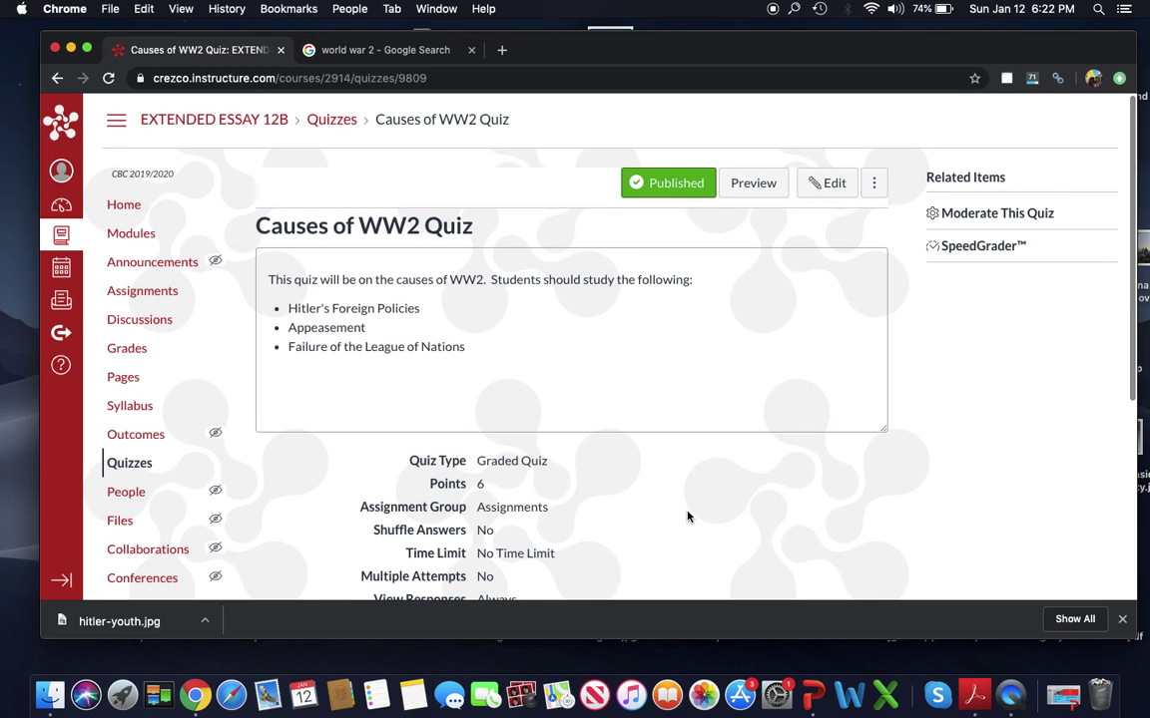
scroll(686, 516, down, 1)
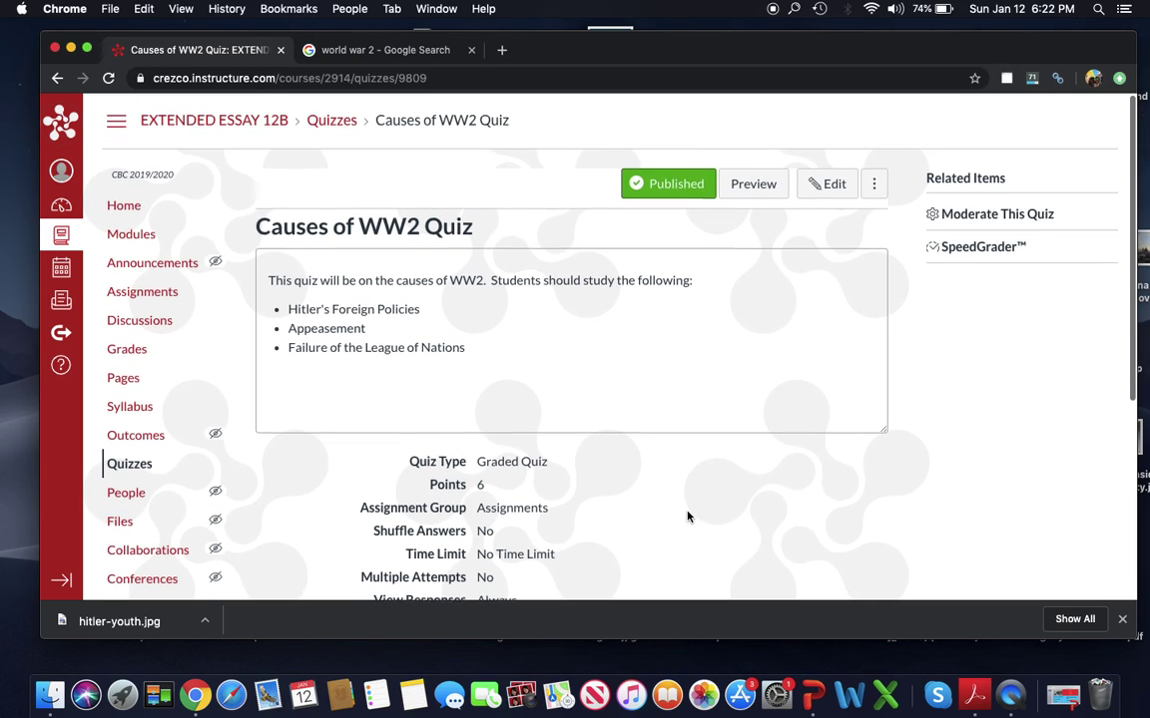
scroll(686, 516, down, 1)
scroll(687, 516, up, 1)
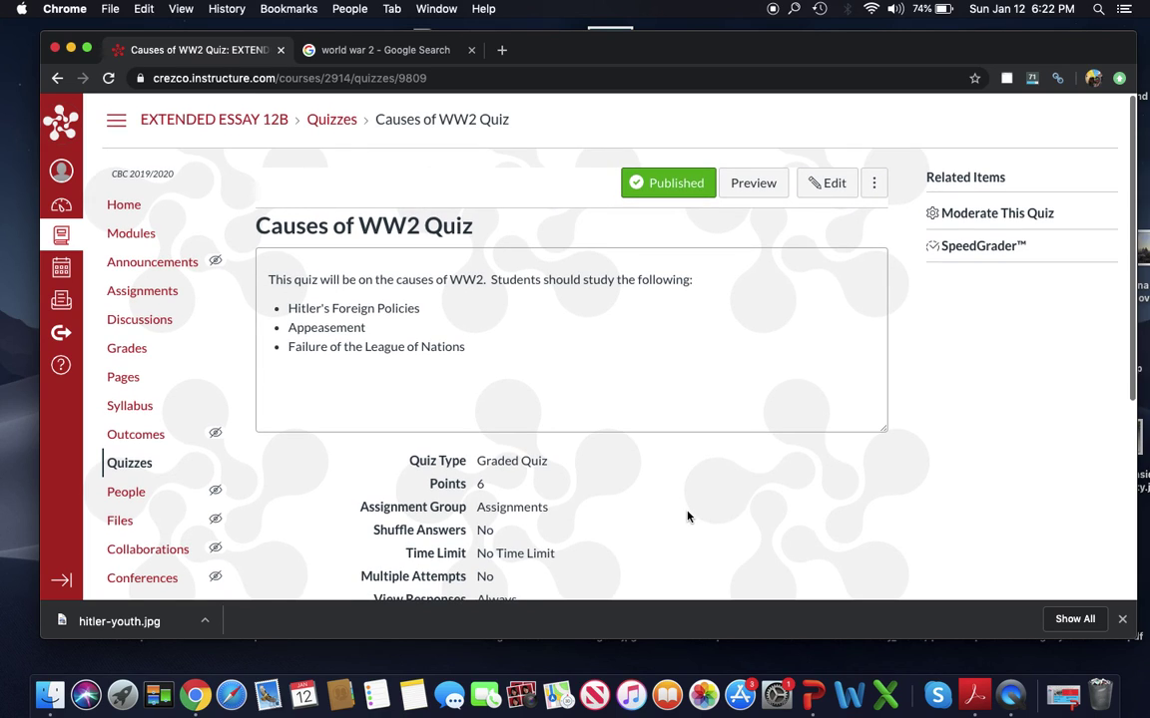
scroll(686, 516, down, 1)
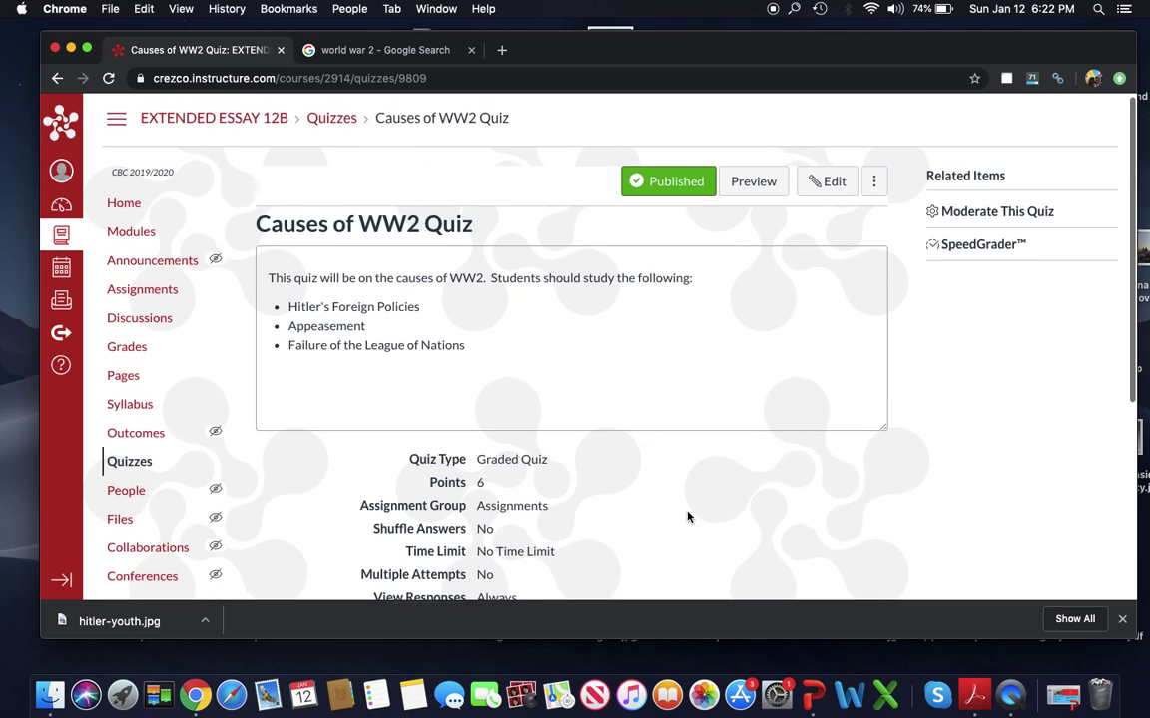
- Open SpeedGrader for the quiz and browse the submissions from the first student through to the third
click(1004, 246)
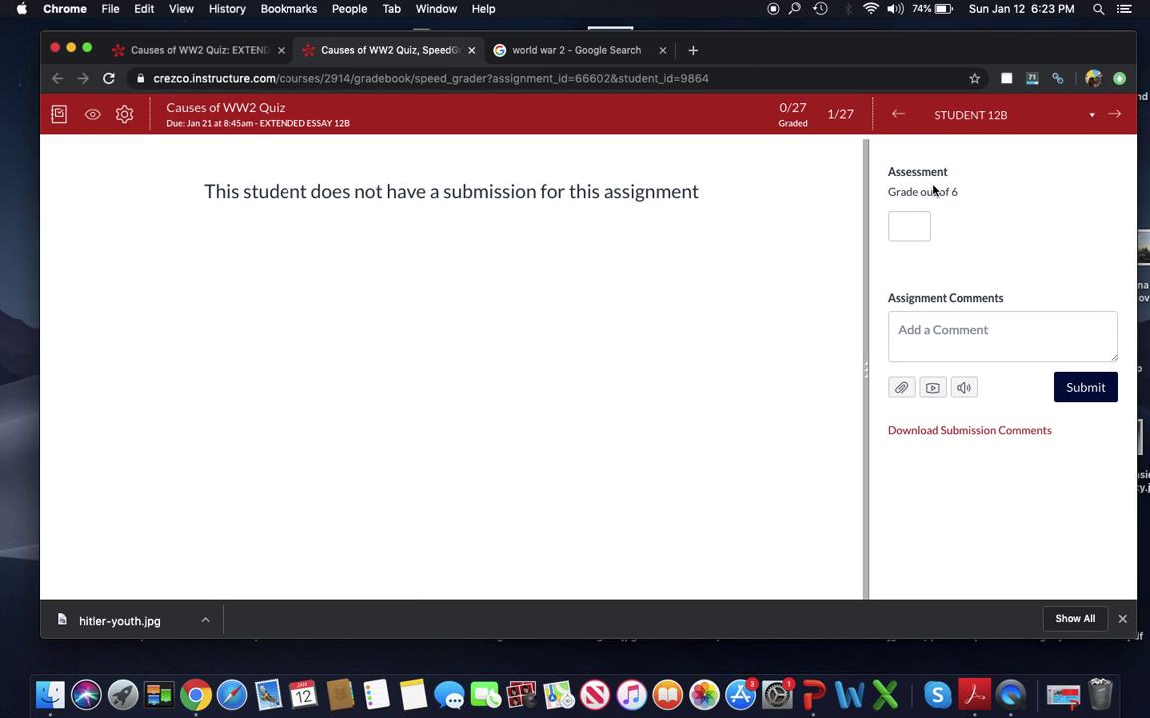
scroll(647, 387, down, 1)
scroll(646, 387, up, 1)
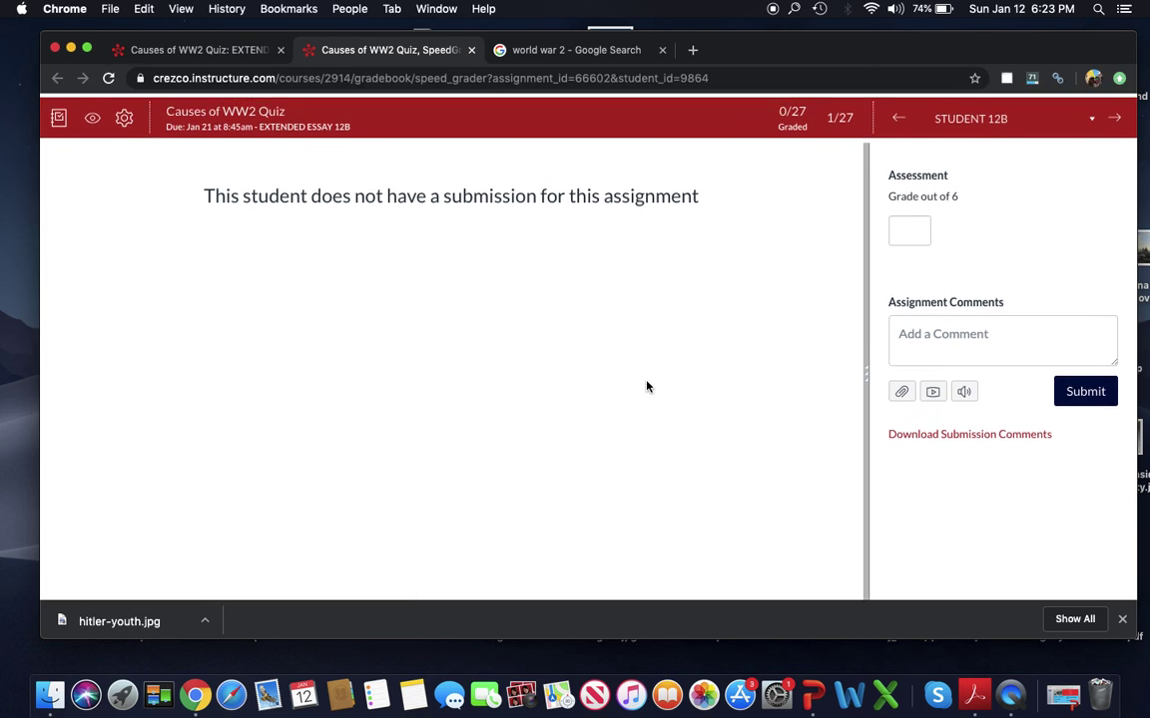
click(1111, 115)
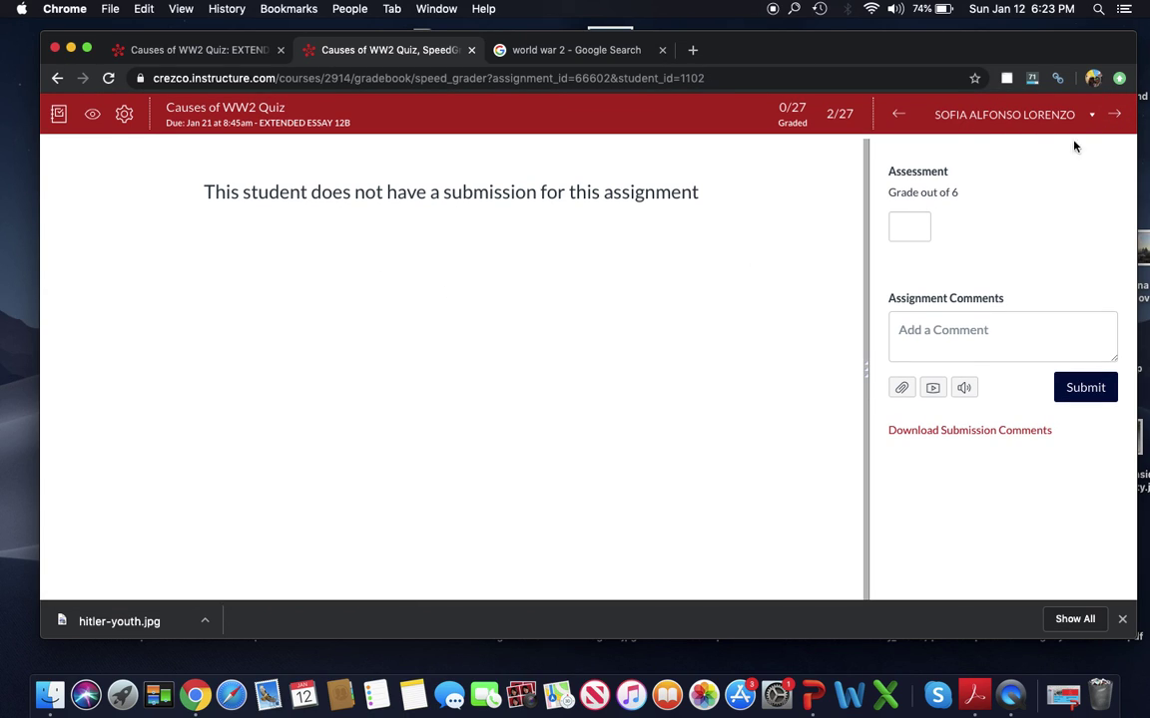
click(1116, 114)
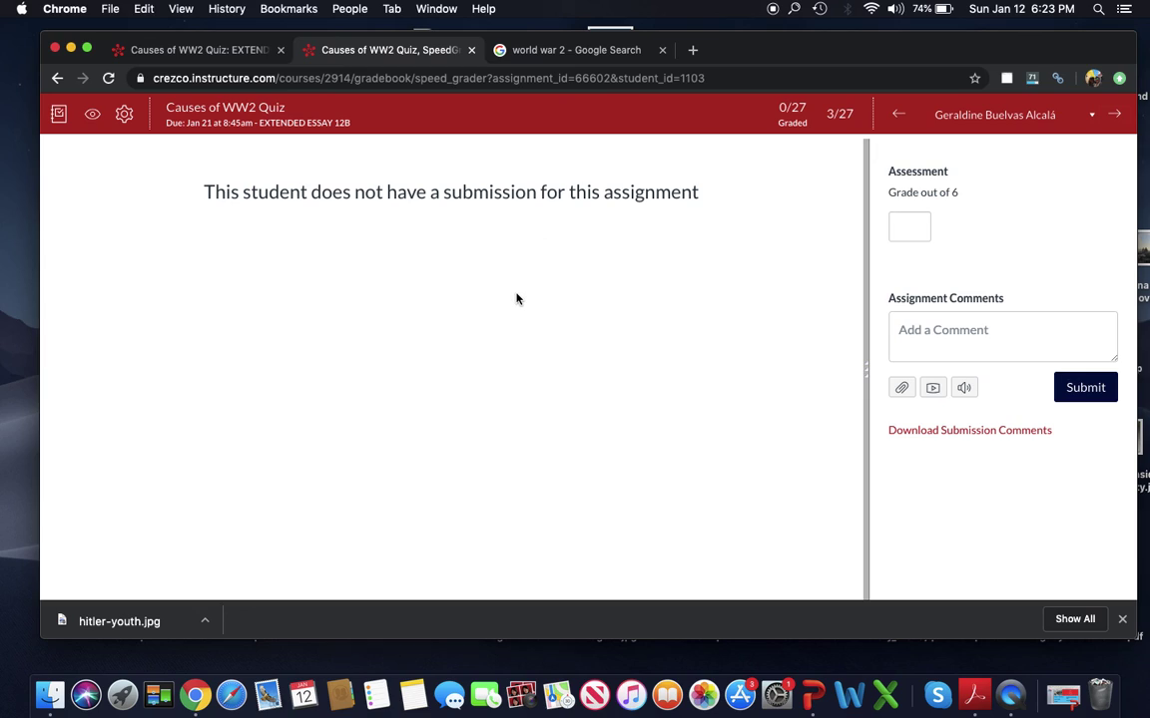